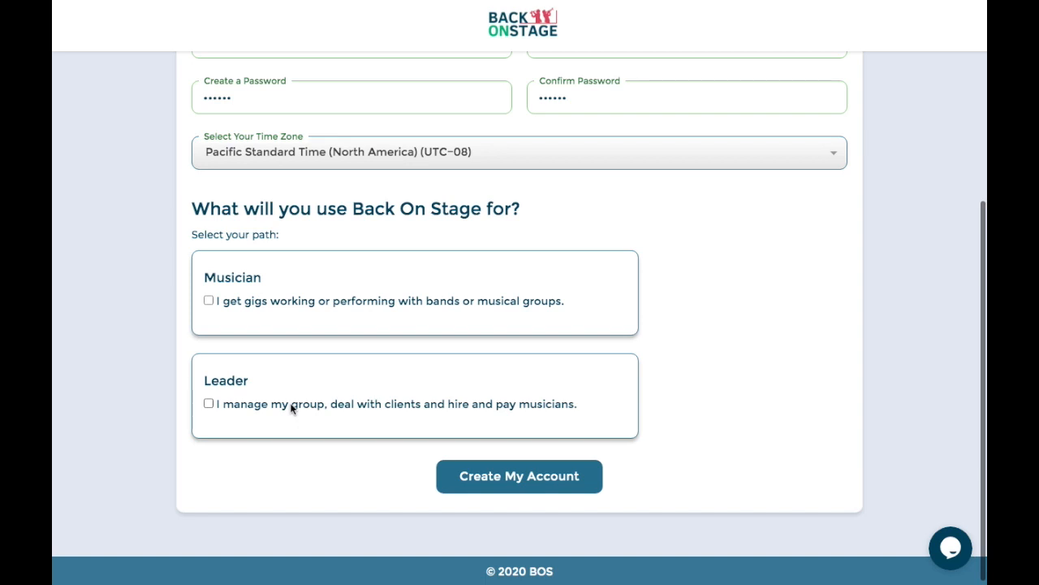
# - Choose Leader as the account's use and create the Back On Stage account
pyautogui.click(354, 404)
pyautogui.click(508, 480)
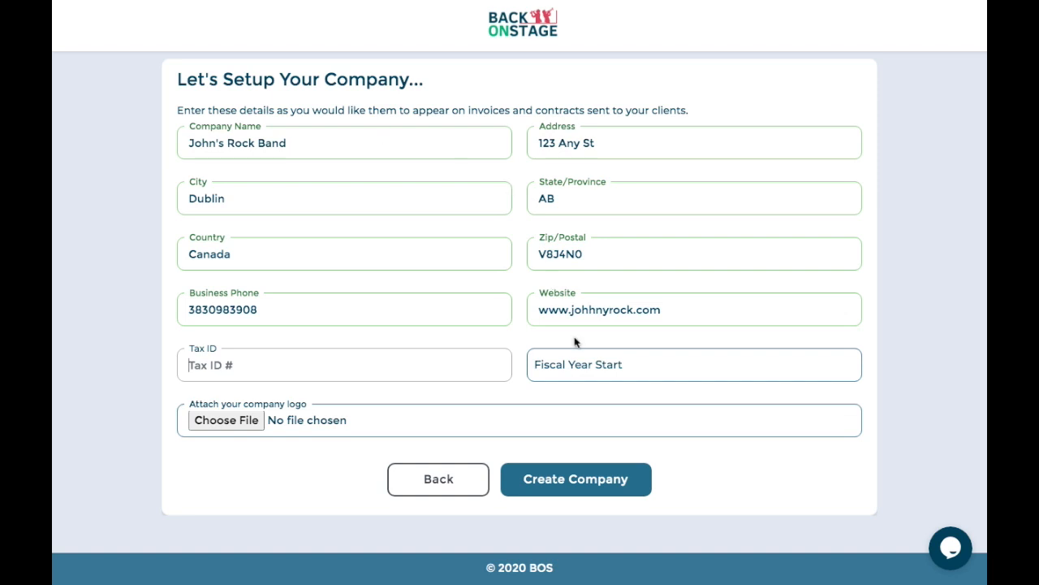
# - Set the company's Fiscal Year Start to January 1, 2020 (01/01/2020)
pyautogui.click(585, 365)
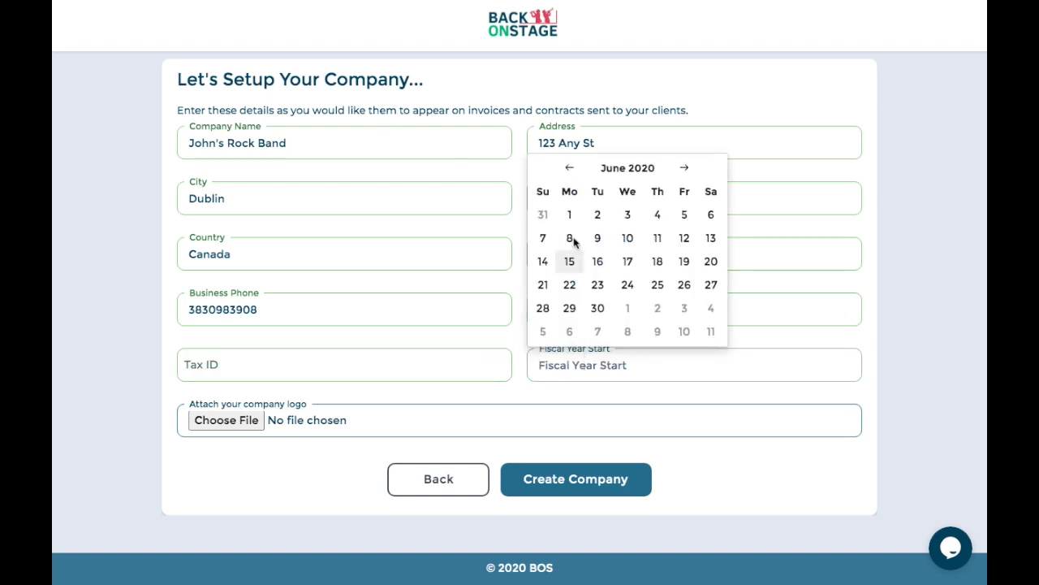
pyautogui.click(603, 174)
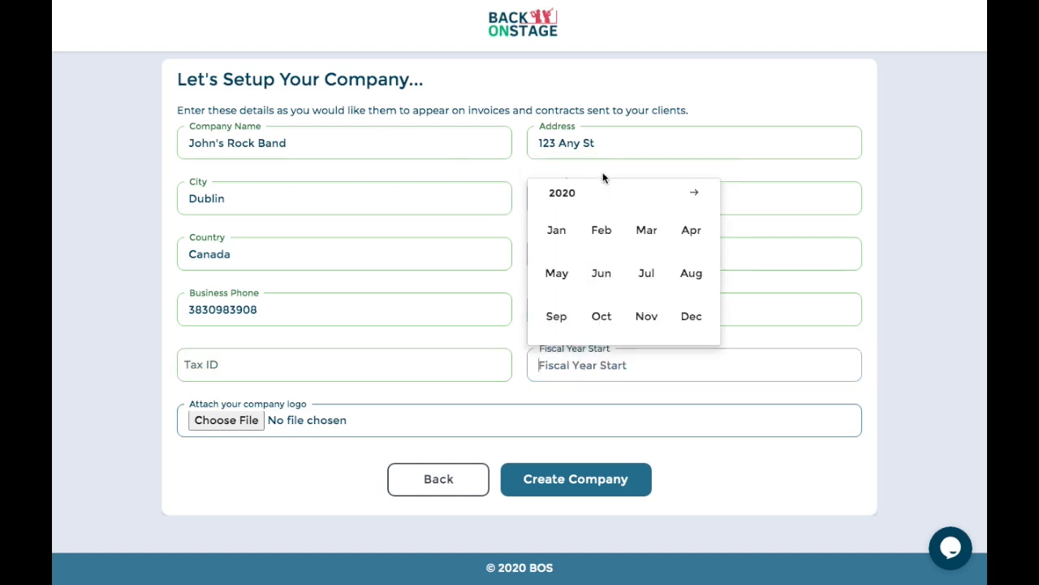
pyautogui.click(556, 232)
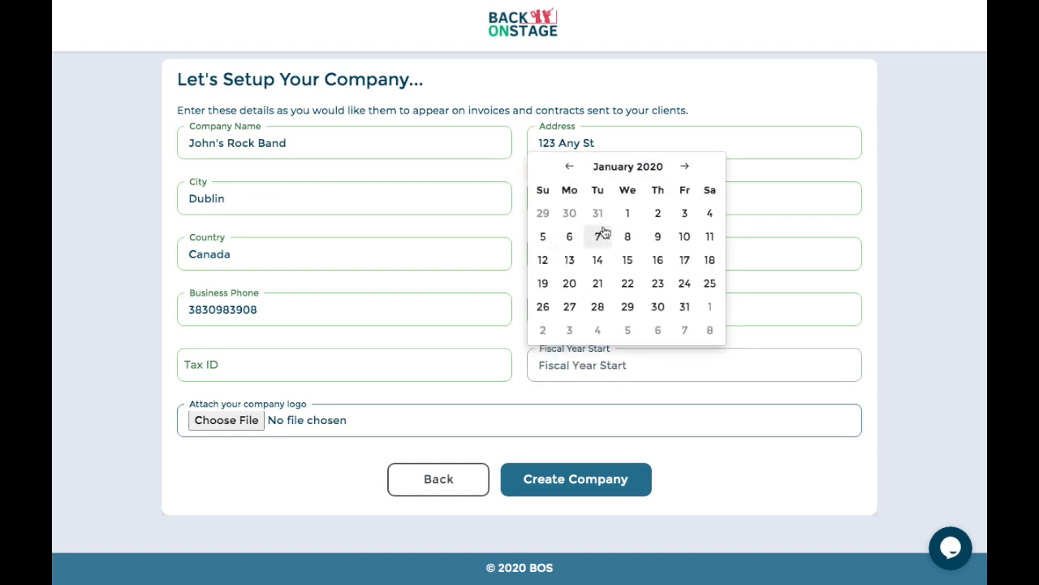
pyautogui.click(627, 211)
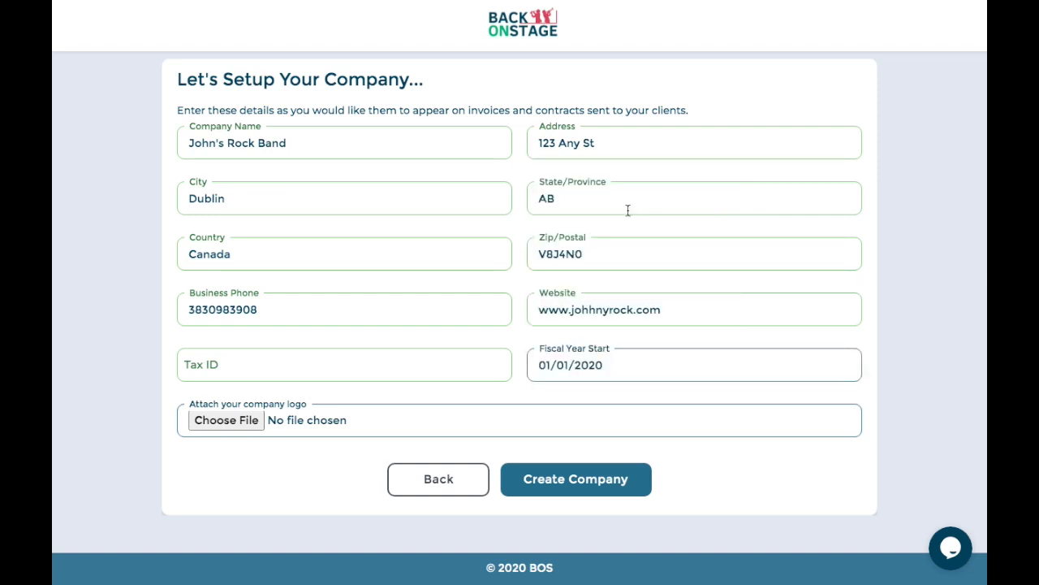
pyautogui.click(242, 422)
# - Attach 'Screen Shot 2020-06-19 at 2.54.38 PM' as the company logo and create the company
pyautogui.click(250, 136)
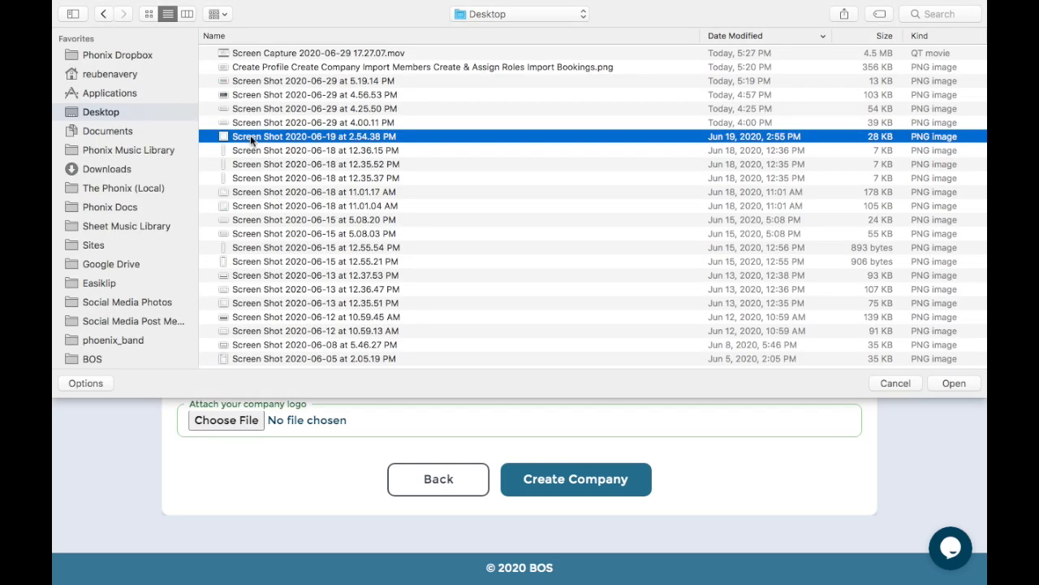
pyautogui.doubleClick(250, 136)
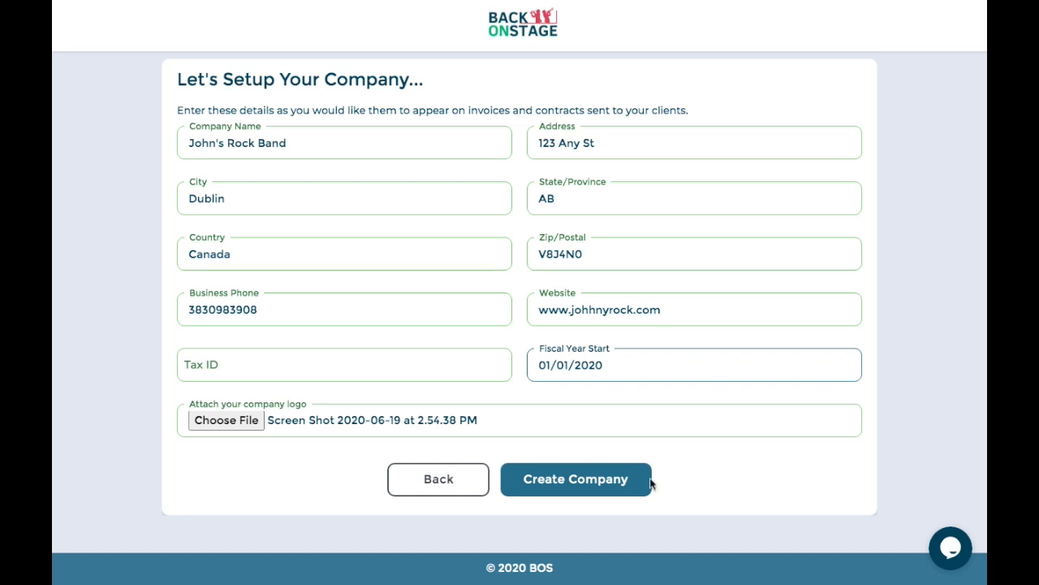
pyautogui.click(605, 488)
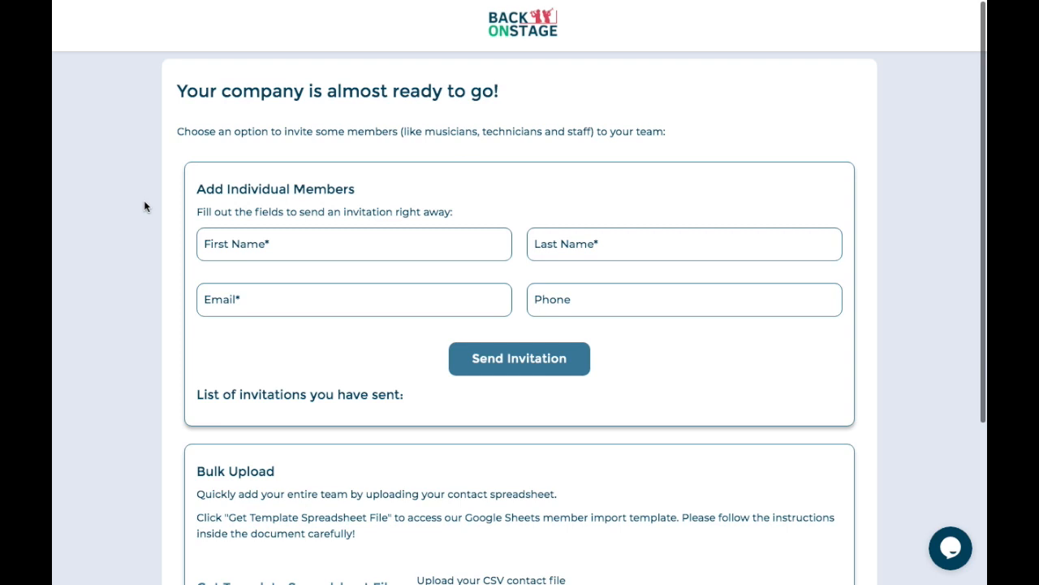
# - Fill in a team member's first name, last name and e-mail, and send the invitation
pyautogui.scroll(-1, 462, 162)
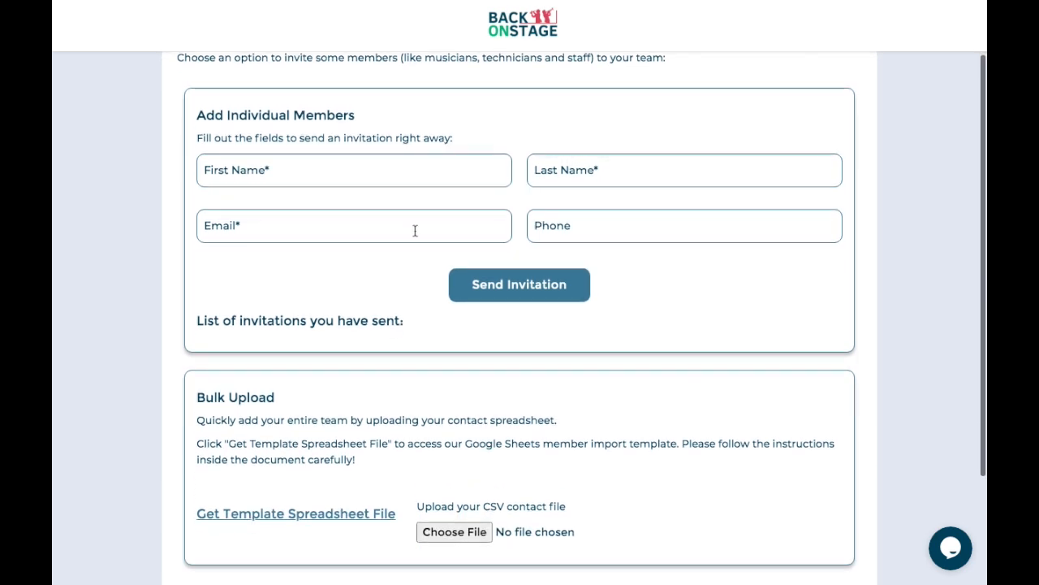
pyautogui.scroll(-1, 404, 297)
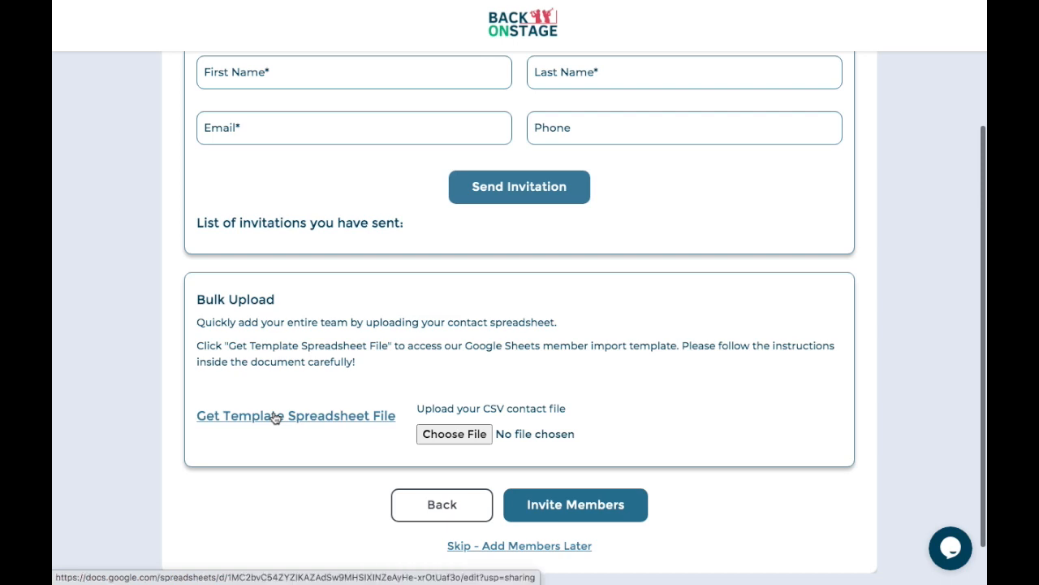
pyautogui.scroll(3, 320, 316)
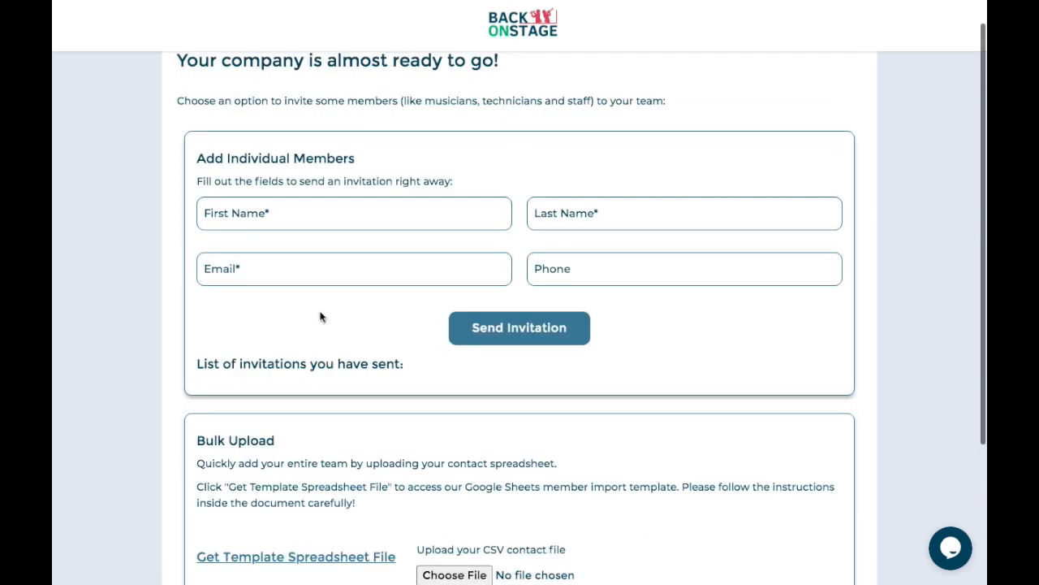
pyautogui.click(272, 212)
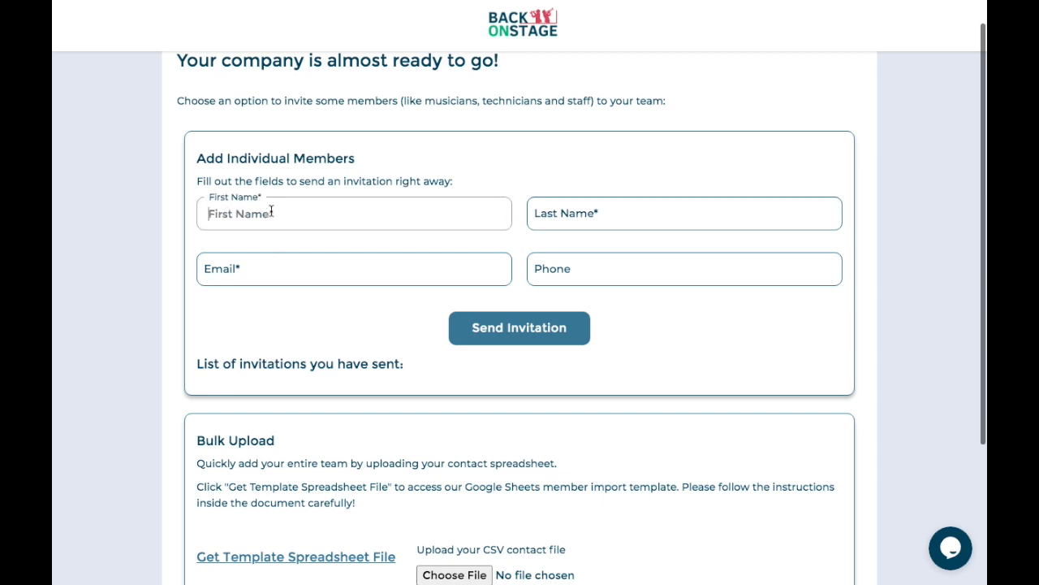
pyautogui.press('Tab')
pyautogui.press('Tab')
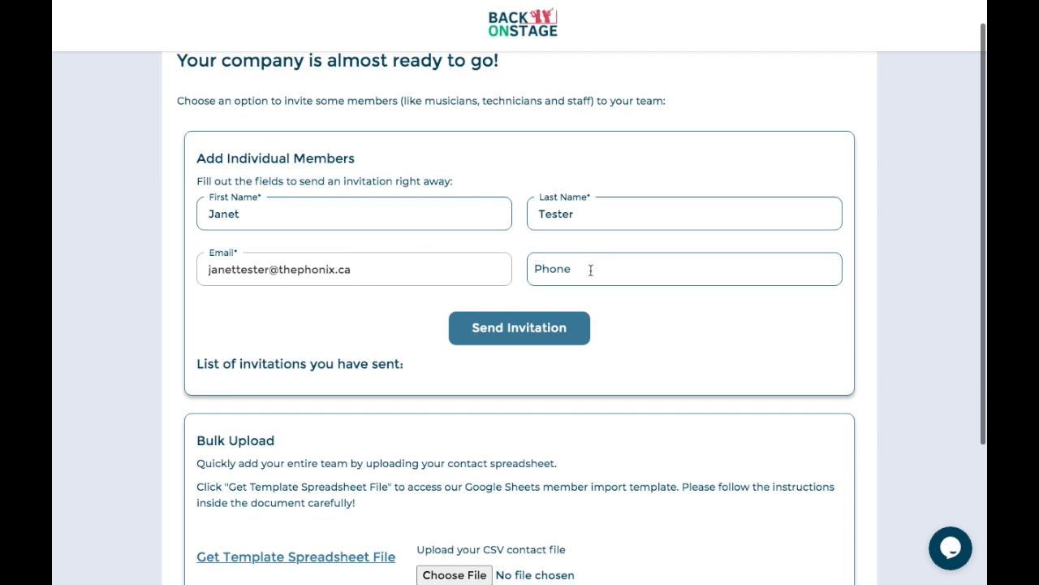
pyautogui.click(546, 328)
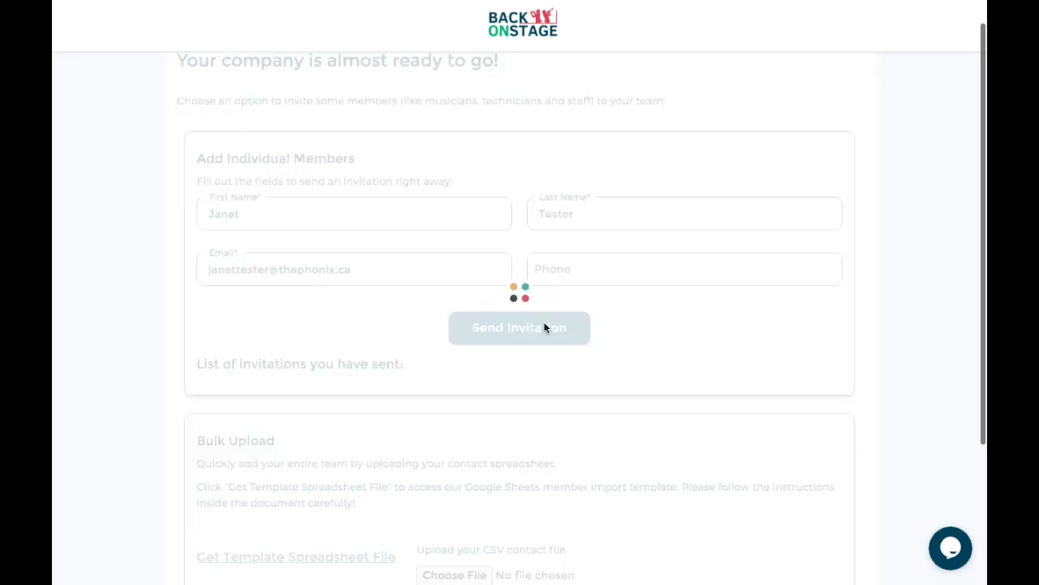
pyautogui.scroll(-1, 406, 348)
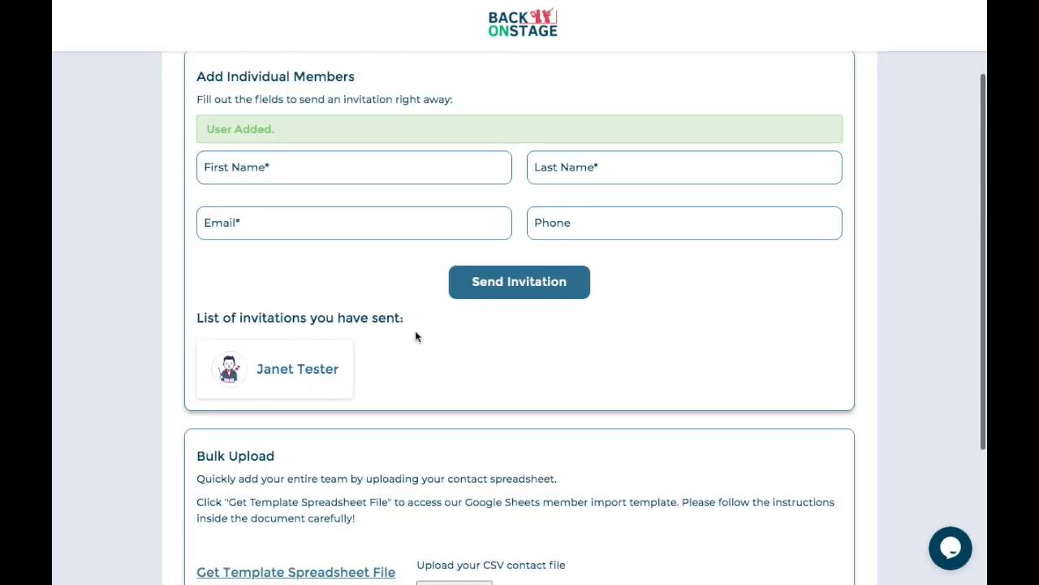
pyautogui.scroll(-1, 415, 336)
pyautogui.scroll(-3, 415, 336)
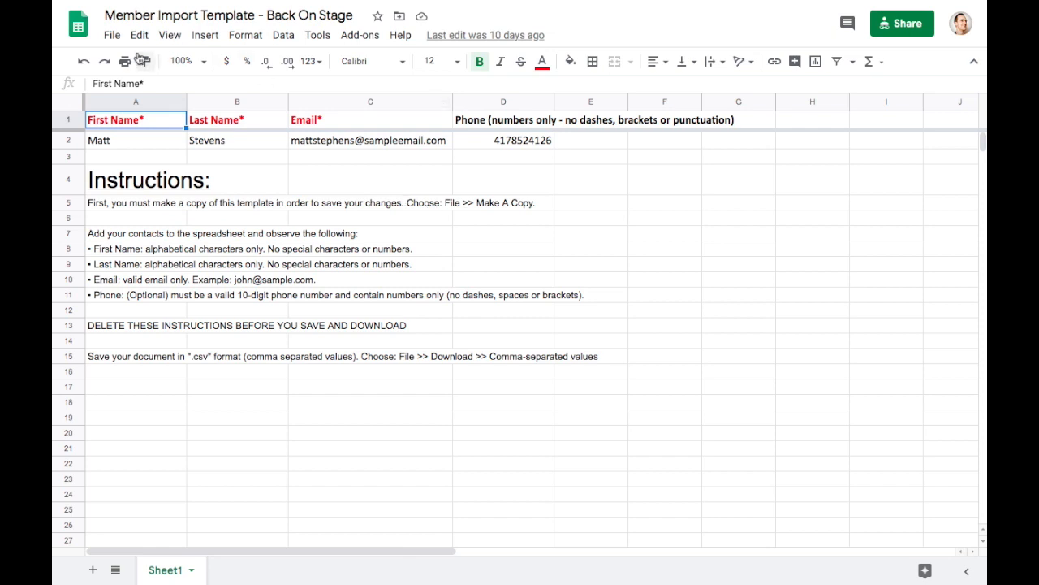
# - Make a copy of the member import template named 'My Member Import Template'
pyautogui.click(111, 37)
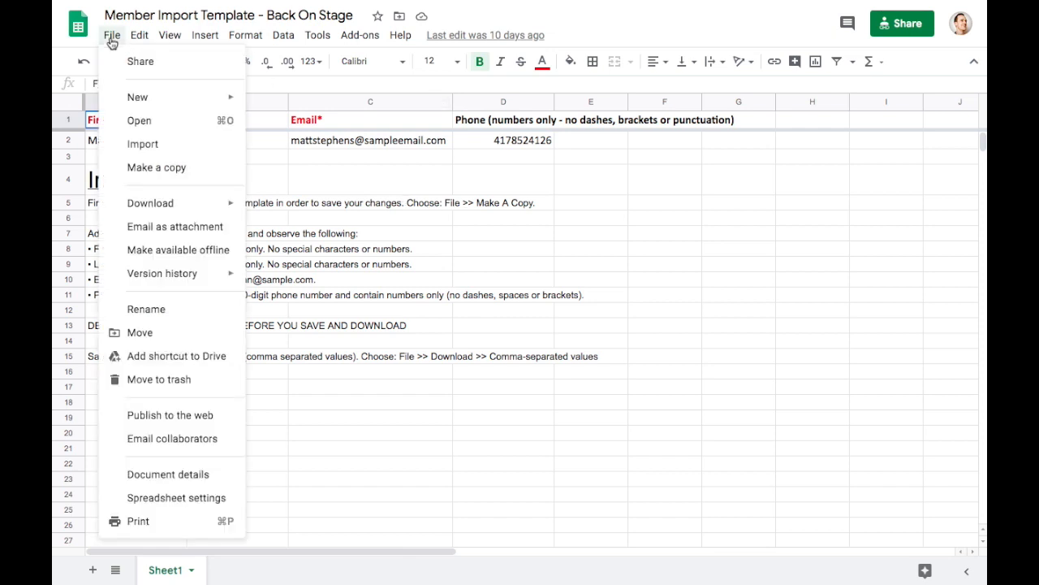
pyautogui.click(139, 167)
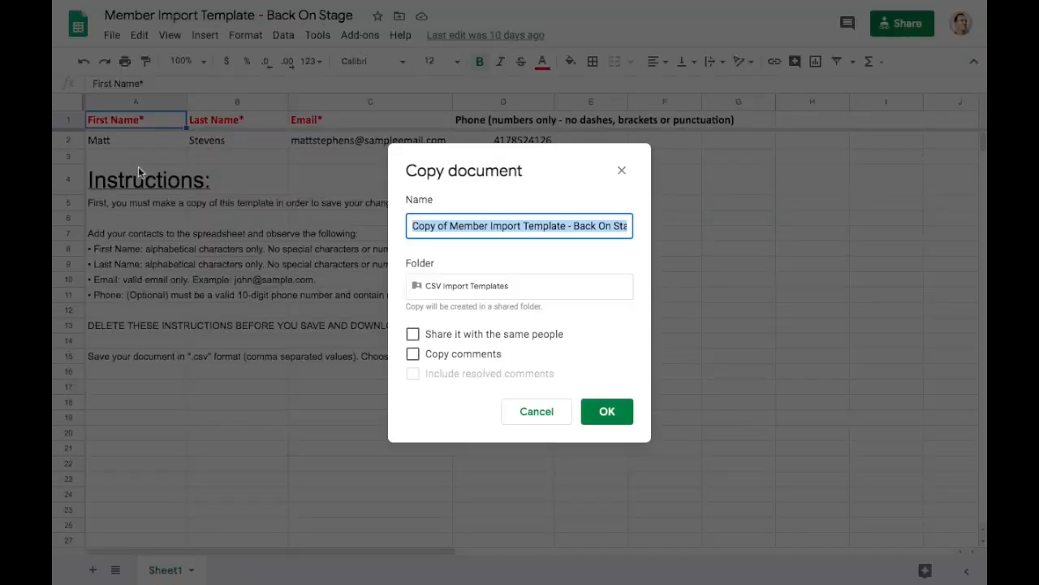
pyautogui.click(447, 228)
pyautogui.press('shift+super+Left')
pyautogui.write('My')
pyautogui.press('super+Right')
pyautogui.press('BackSpace')
pyautogui.press('BackSpace')
pyautogui.press('BackSpace')
pyautogui.press('BackSpace')
pyautogui.press('BackSpace')
pyautogui.press('BackSpace')
pyautogui.press('BackSpace')
pyautogui.press('BackSpace')
pyautogui.press('BackSpace')
pyautogui.press('BackSpace')
pyautogui.press('BackSpace')
pyautogui.press('BackSpace')
pyautogui.press('BackSpace')
pyautogui.press('BackSpace')
pyautogui.press('BackSpace')
pyautogui.press('BackSpace')
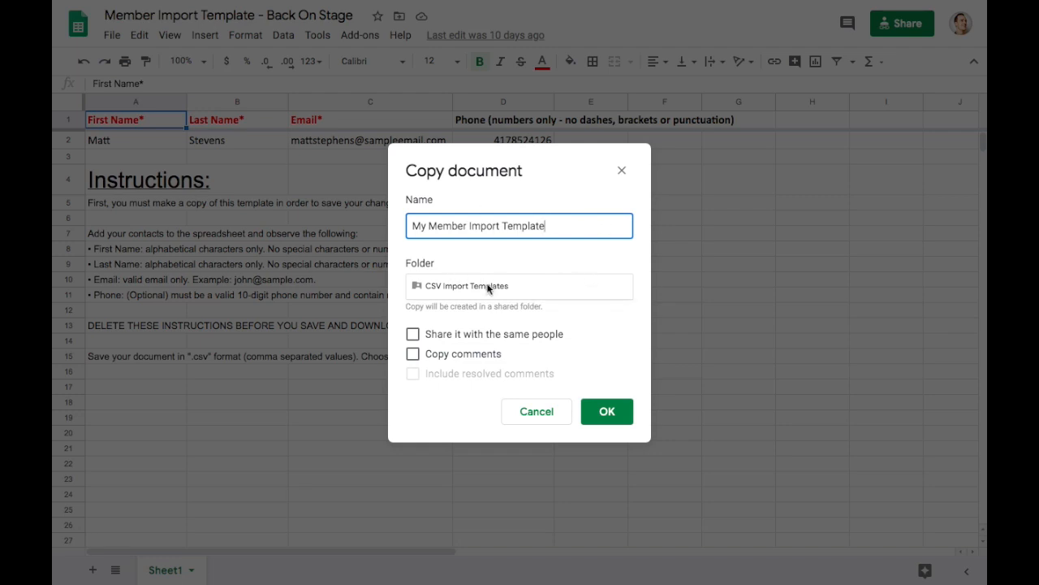
pyautogui.click(608, 411)
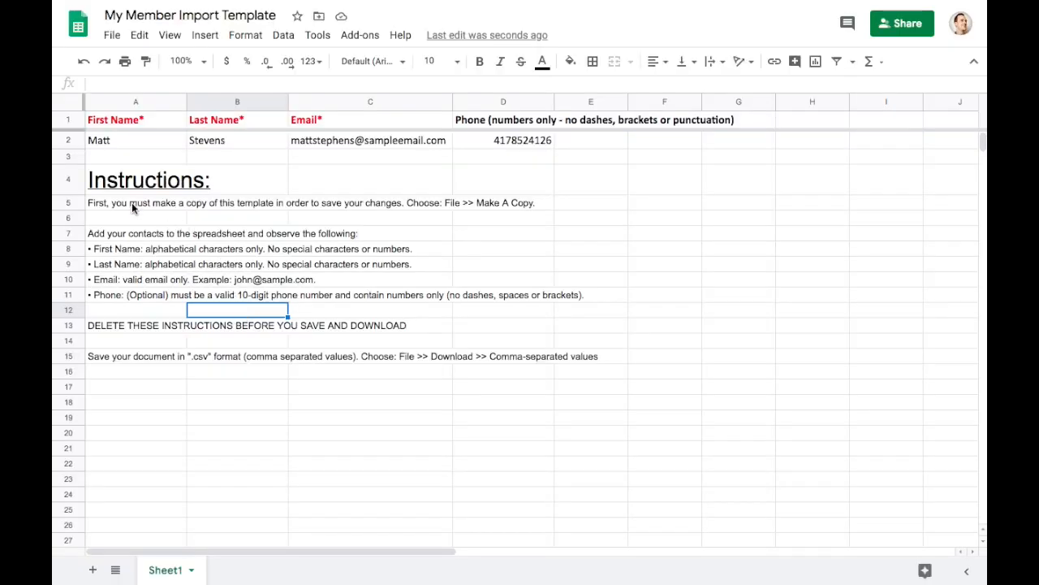
# - Review the sample member in A2 and the instruction lines down to A15
pyautogui.click(145, 145)
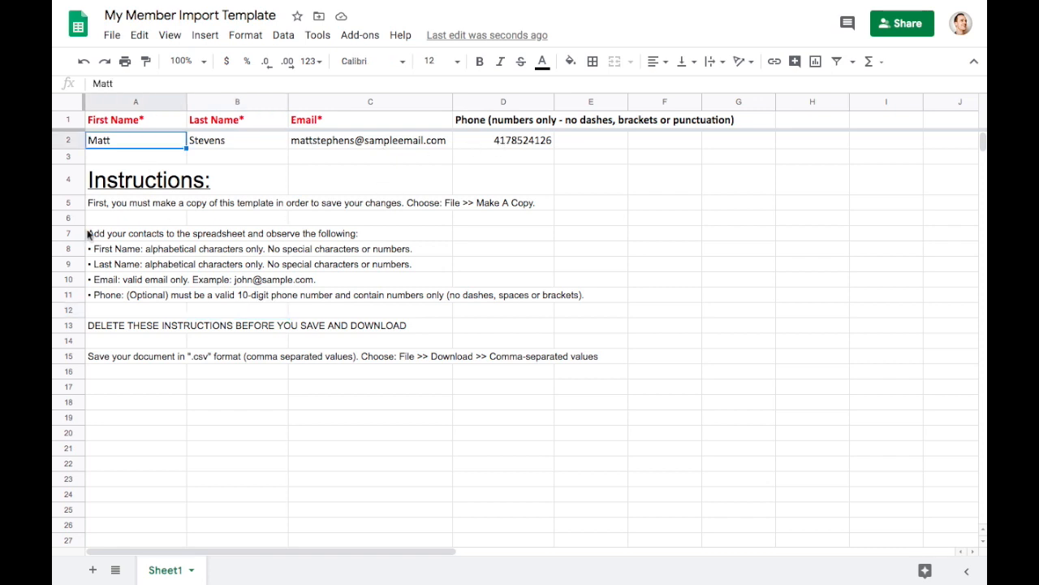
pyautogui.click(112, 250)
pyautogui.press('Down')
pyautogui.press('Down')
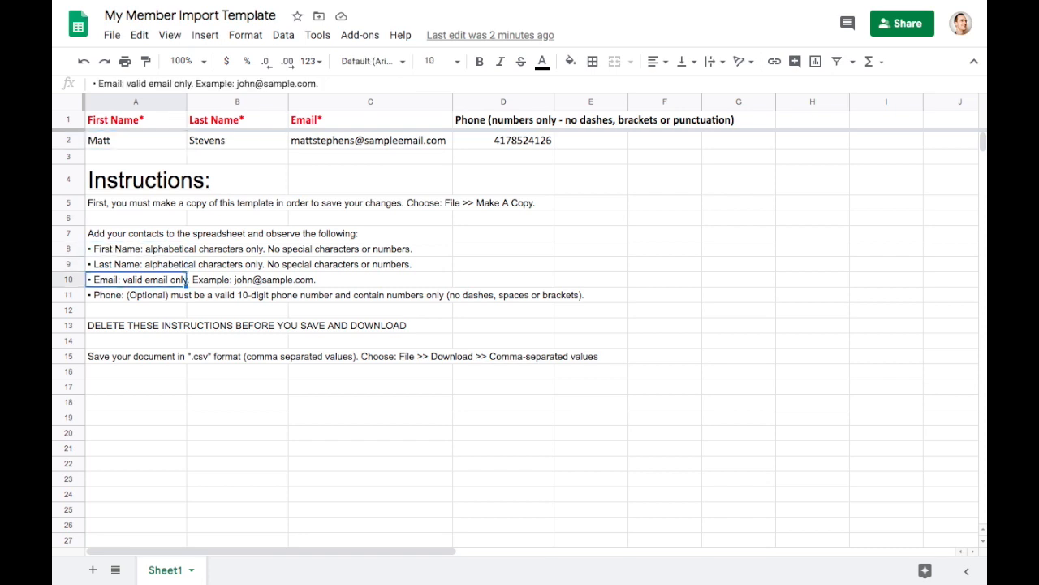
pyautogui.press('Down')
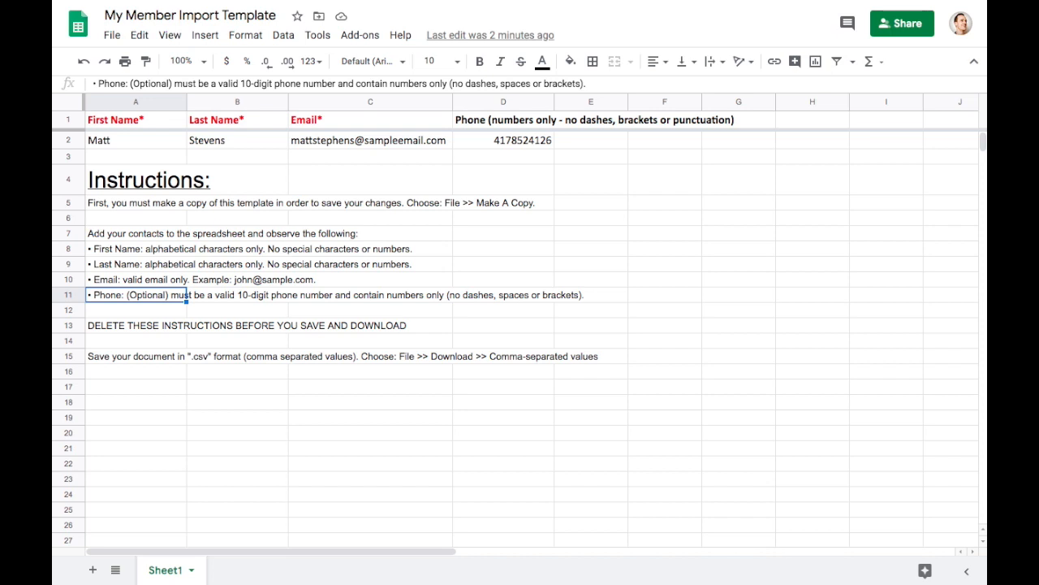
pyautogui.press('Down')
pyautogui.press('Down')
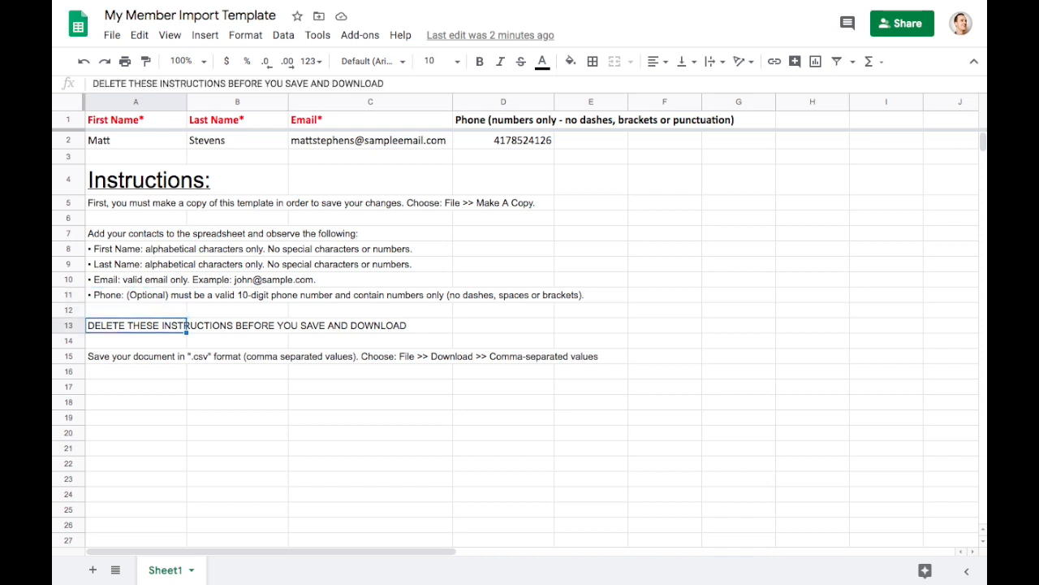
pyautogui.press('Down')
pyautogui.press('Down')
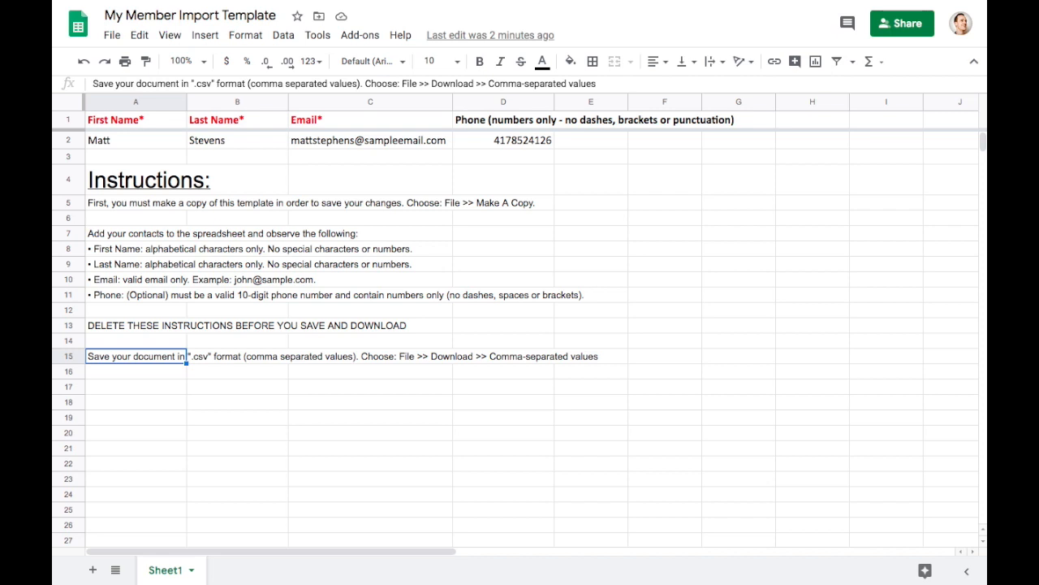
pyautogui.press('Right')
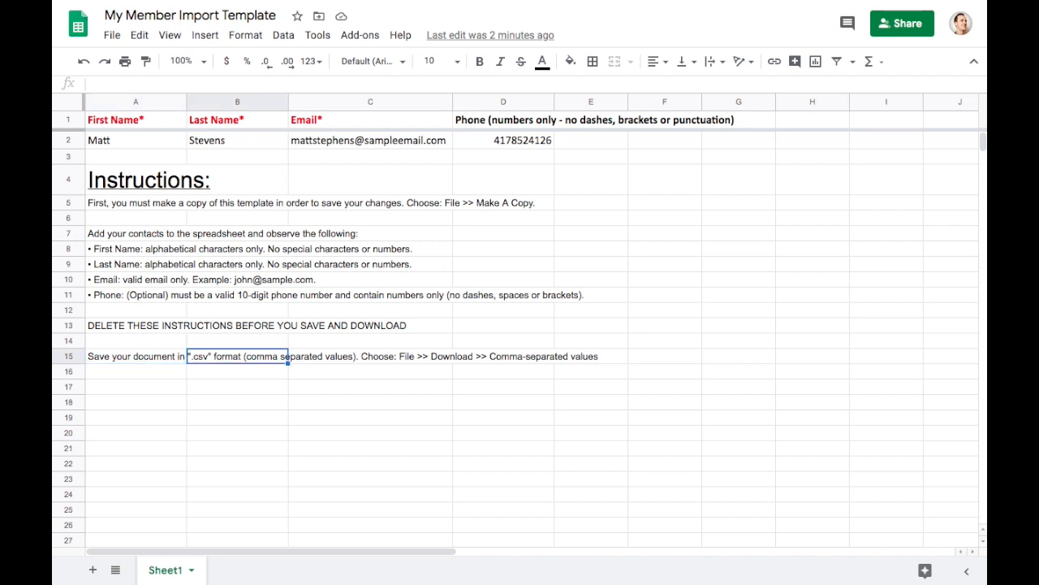
pyautogui.click(112, 35)
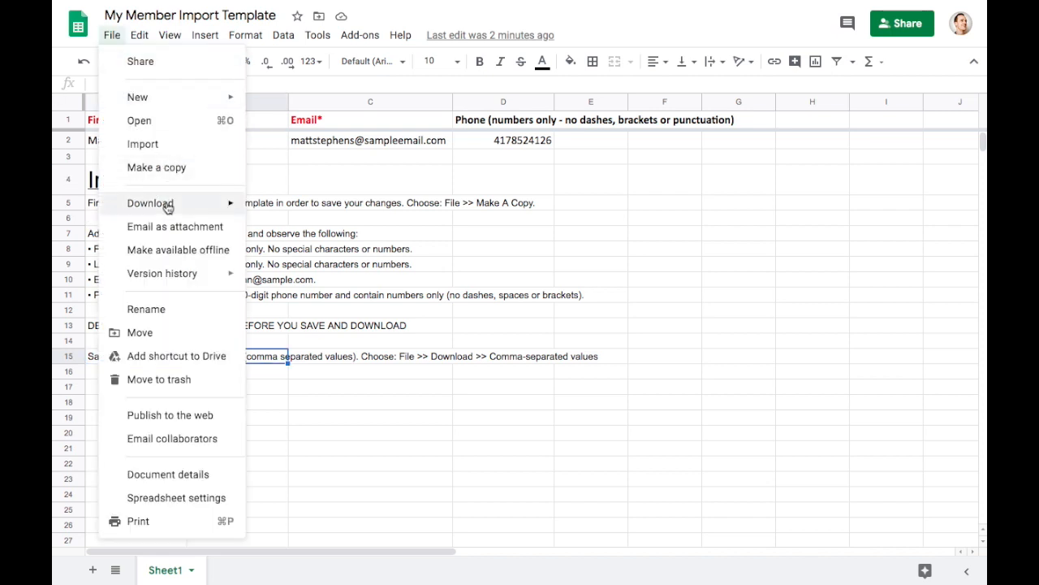
pyautogui.moveTo(168, 210)
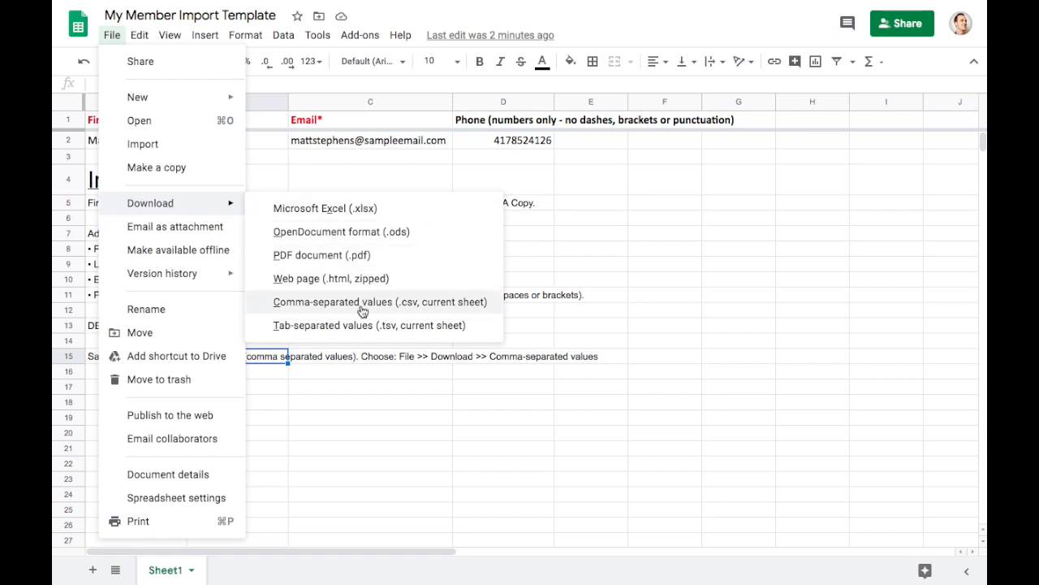
pyautogui.click(536, 285)
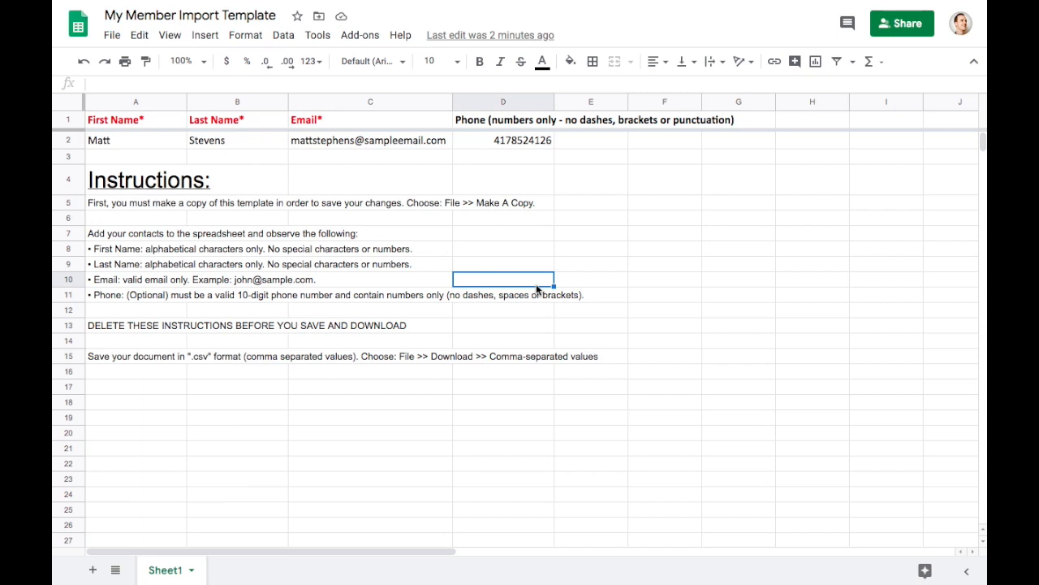
# - Select cells A4 through A15 and delete the instruction text
pyautogui.click(167, 361)
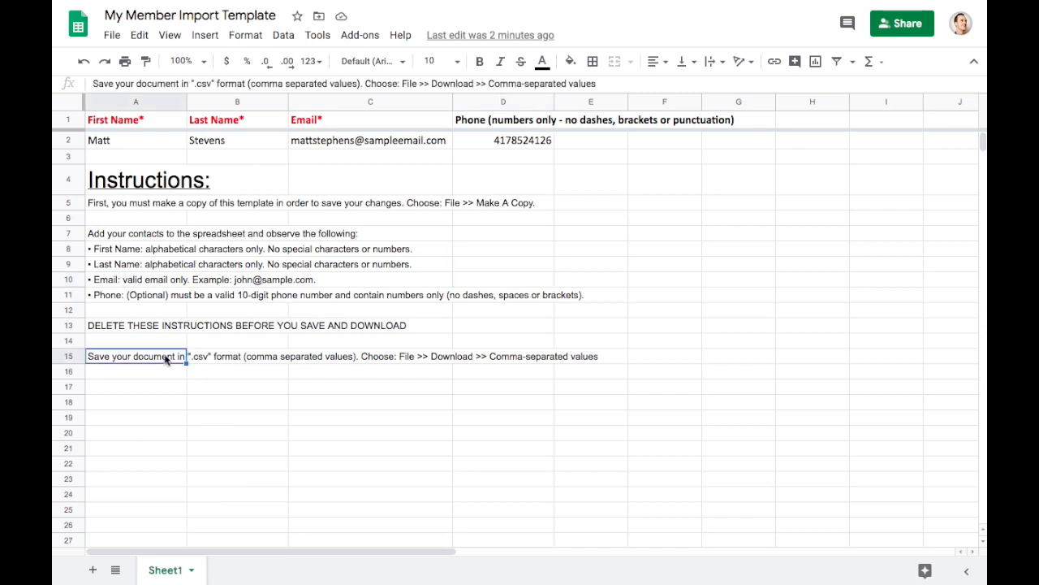
pyautogui.click(160, 186)
pyautogui.moveTo(160, 186); pyautogui.dragTo(167, 357)
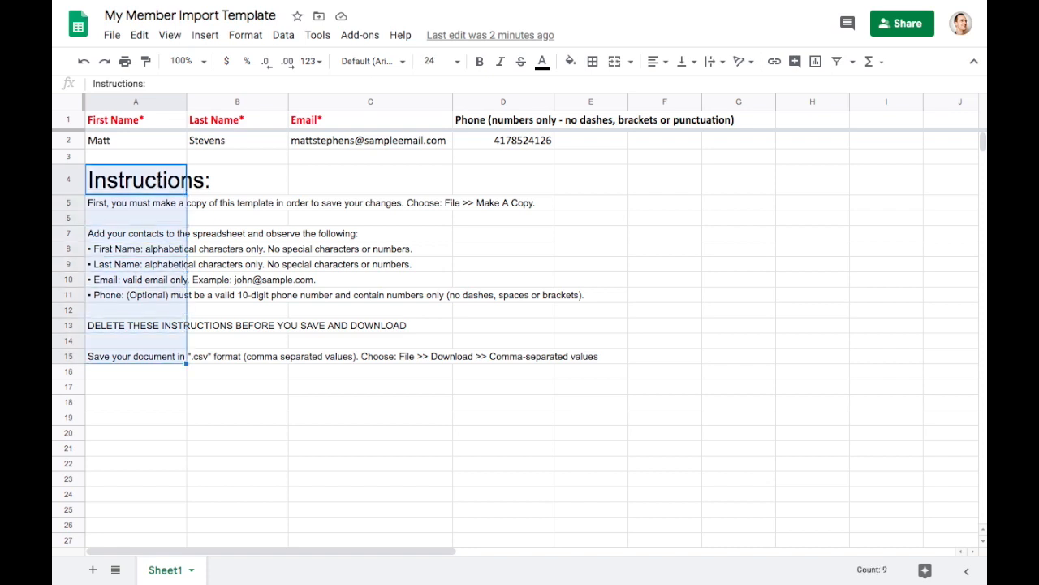
pyautogui.press('Delete')
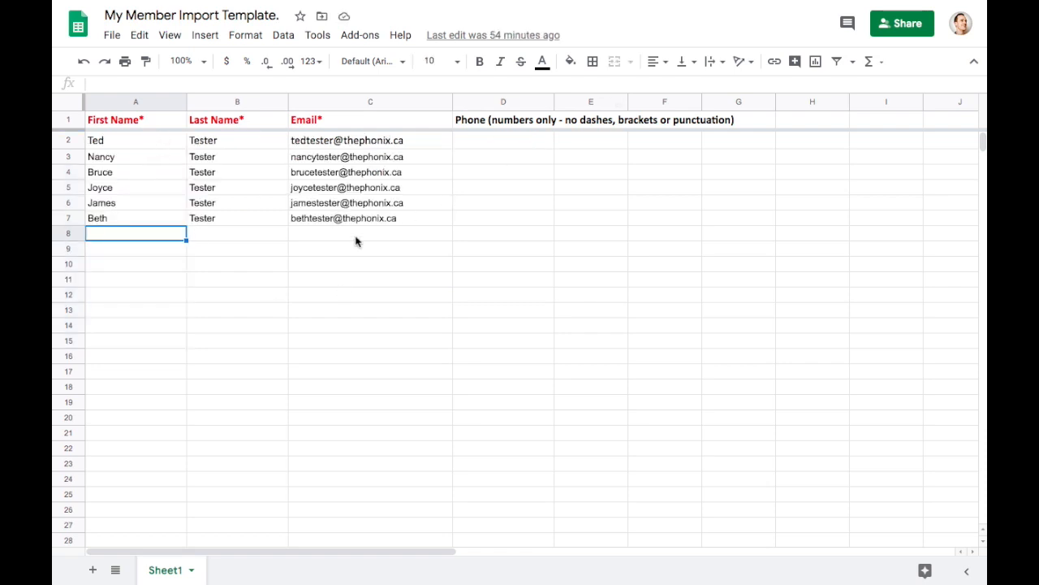
# - Download the current sheet as Comma-separated values (.csv, current sheet)
pyautogui.click(113, 37)
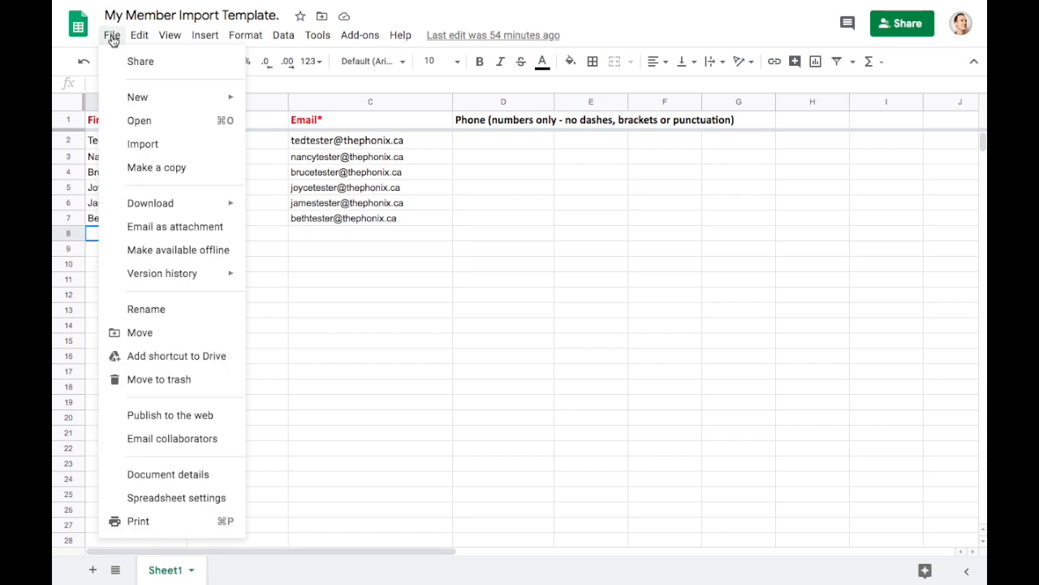
pyautogui.moveTo(163, 208)
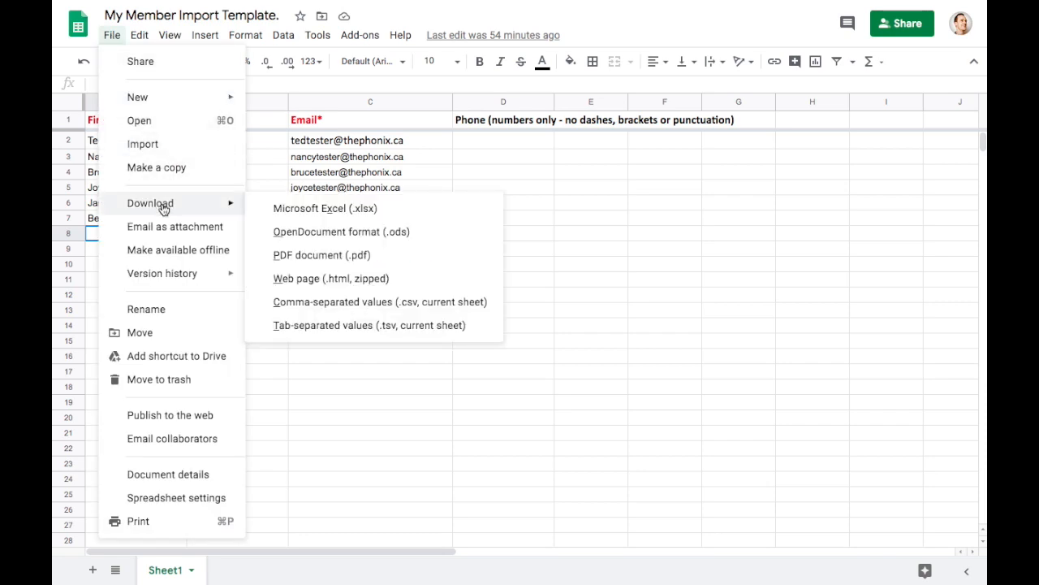
pyautogui.click(339, 309)
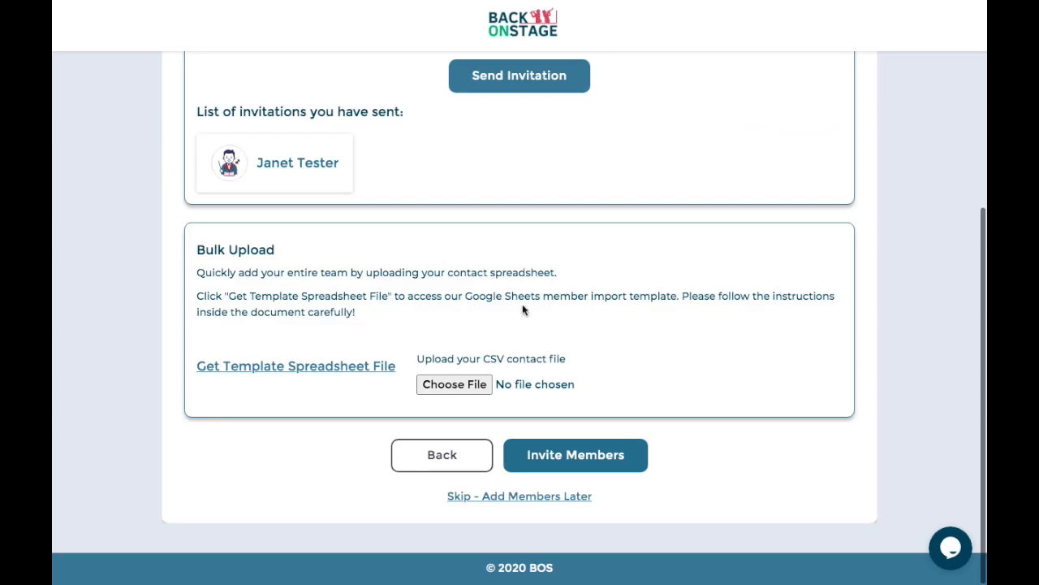
# - Upload Sheet1.csv from Downloads as the member file and invite the imported members
pyautogui.click(464, 383)
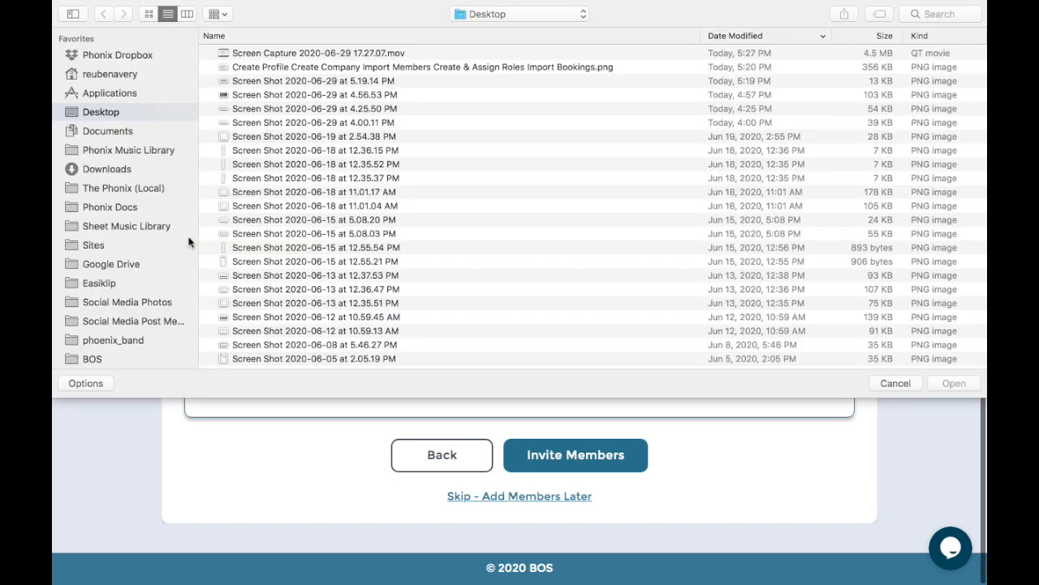
pyautogui.click(116, 170)
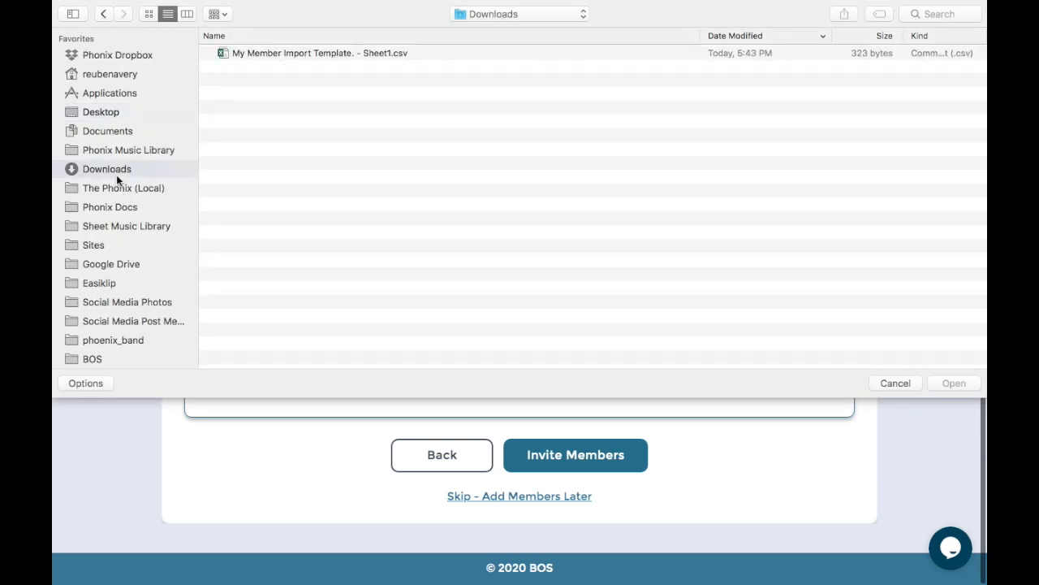
pyautogui.doubleClick(316, 53)
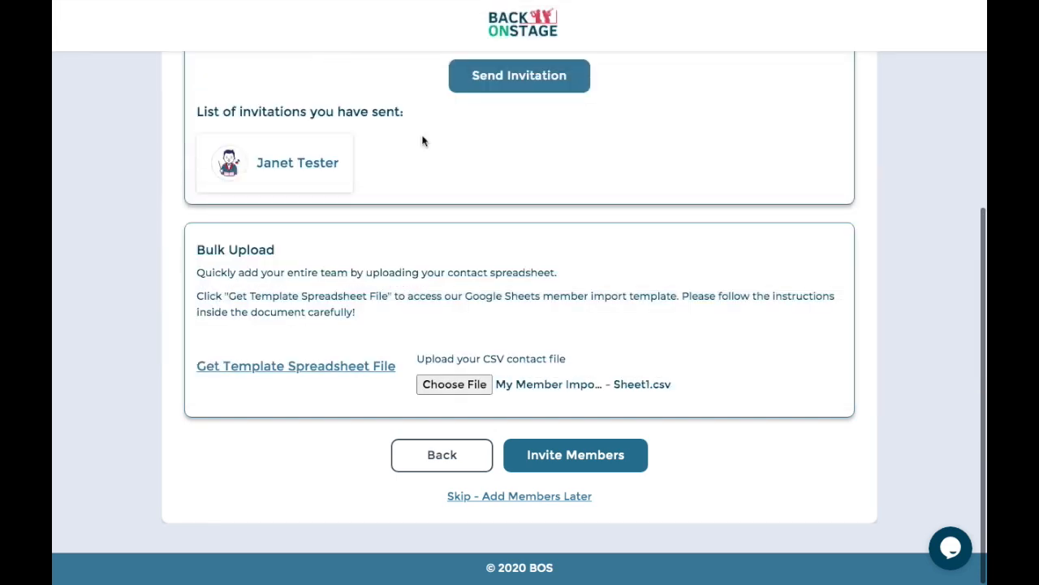
pyautogui.scroll(-3, 604, 312)
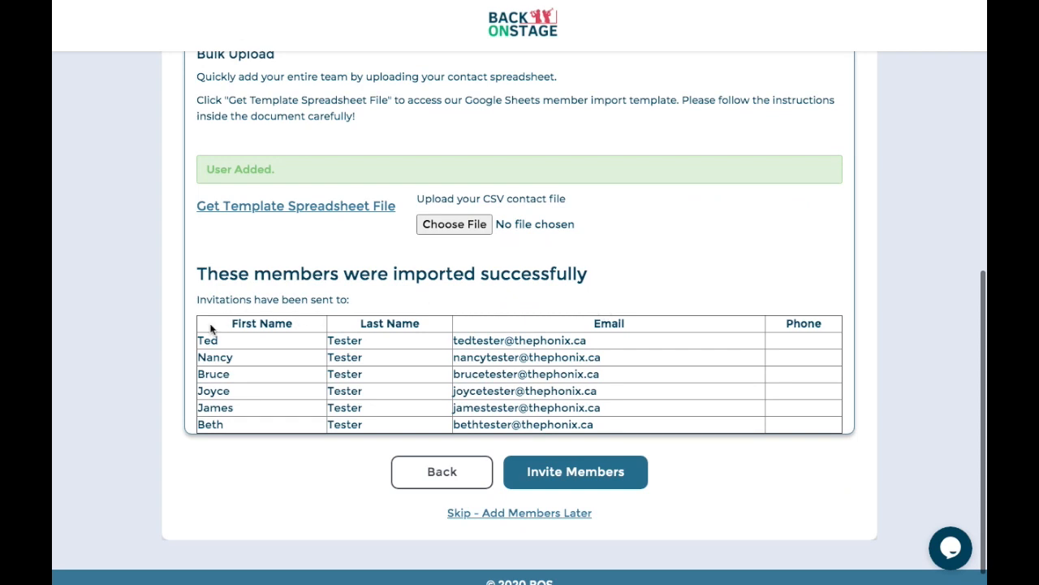
pyautogui.moveTo(225, 277); pyautogui.dragTo(590, 276)
pyautogui.click(648, 367)
pyautogui.scroll(3, 706, 260)
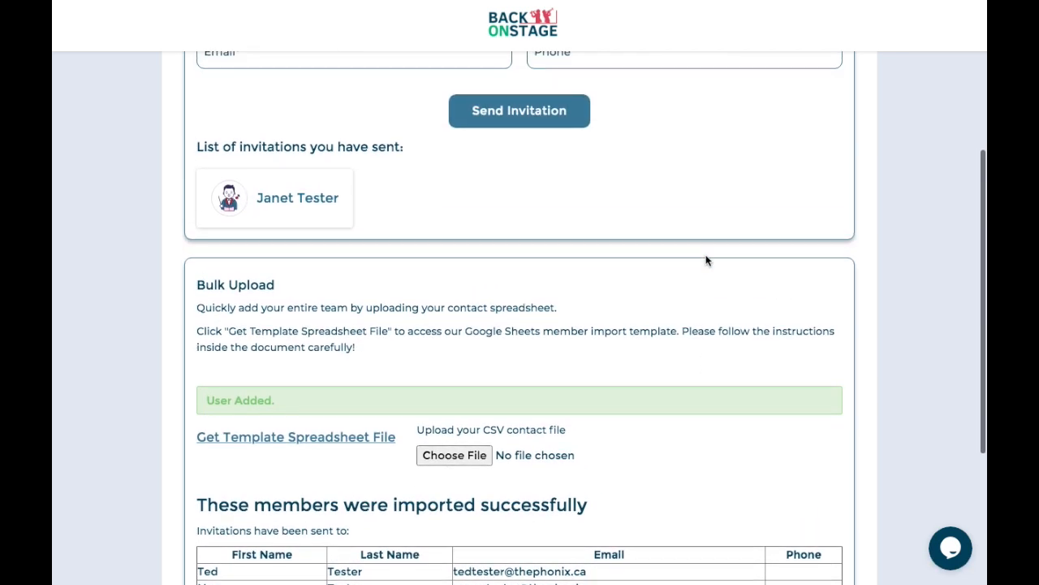
pyautogui.scroll(-2, 705, 260)
pyautogui.scroll(-1, 706, 259)
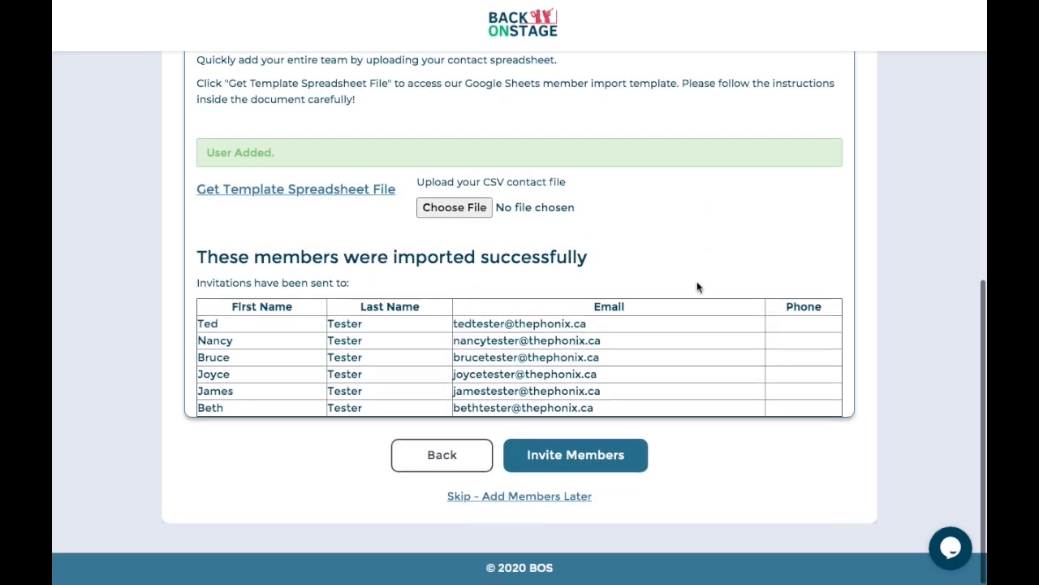
pyautogui.click(609, 458)
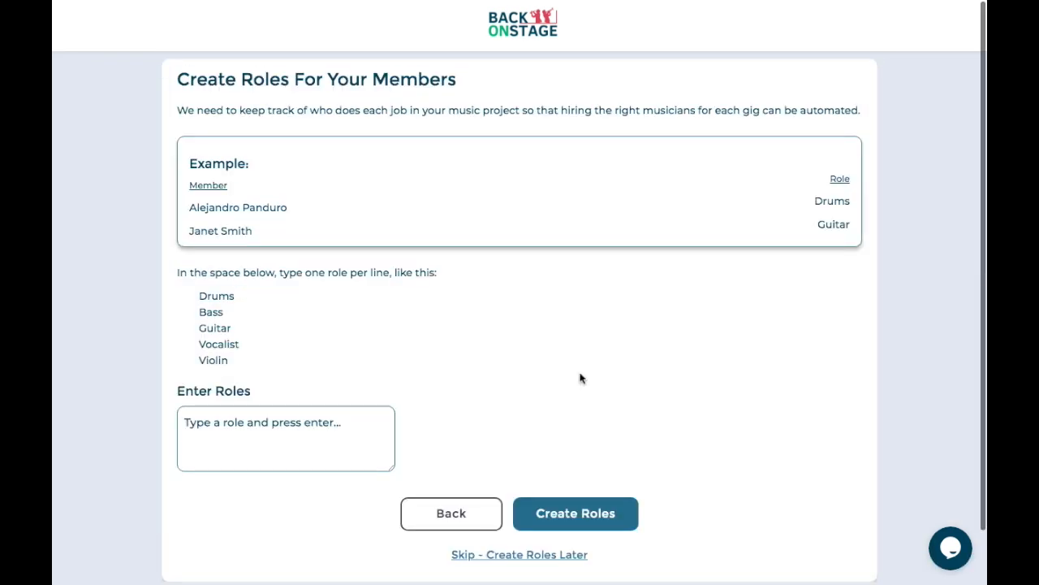
# - Highlight the member-roles heading and the example members with their roles
pyautogui.moveTo(239, 79); pyautogui.dragTo(457, 81)
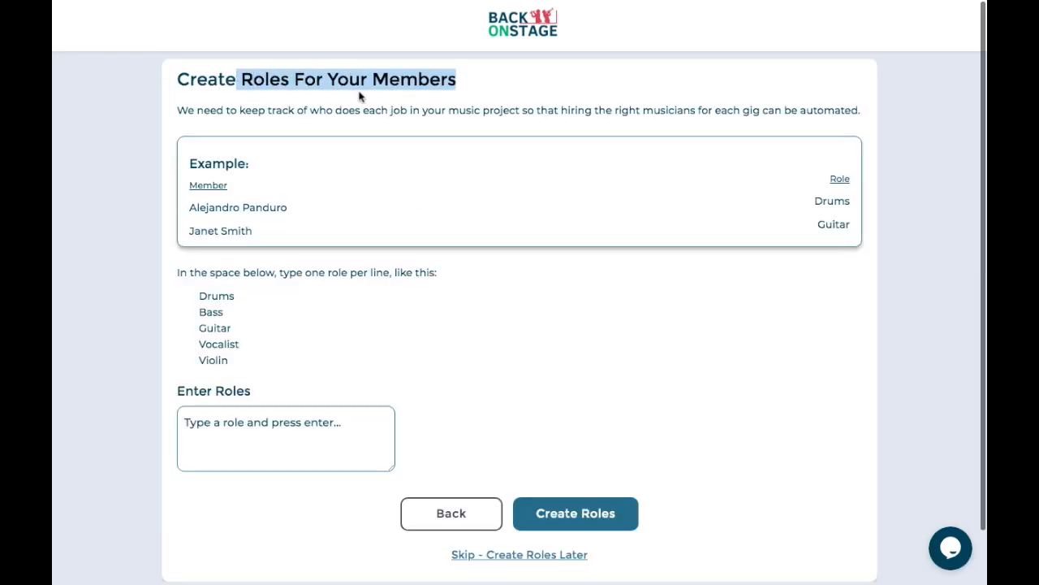
pyautogui.click(340, 105)
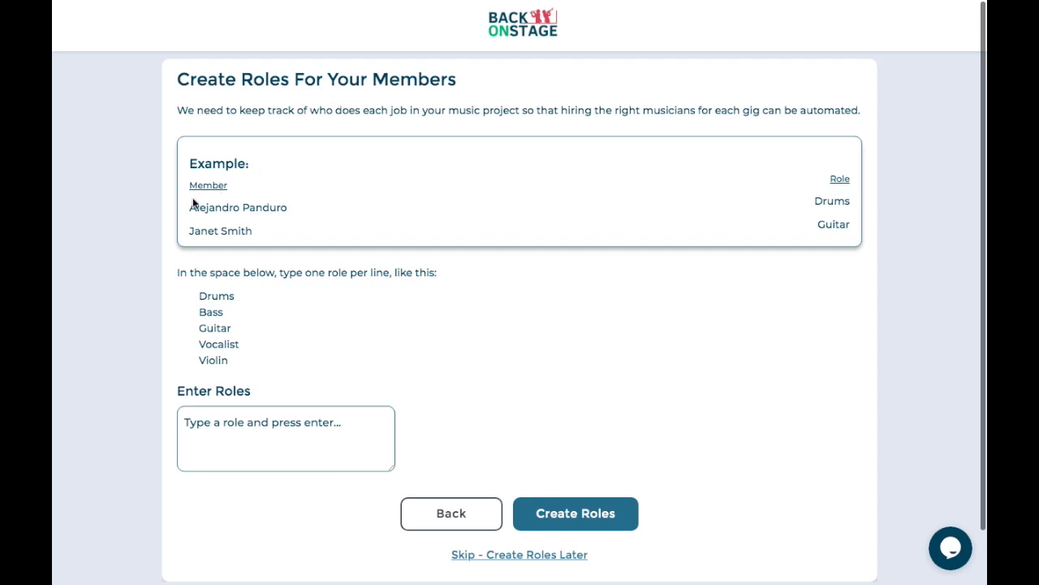
pyautogui.moveTo(195, 208); pyautogui.dragTo(285, 213)
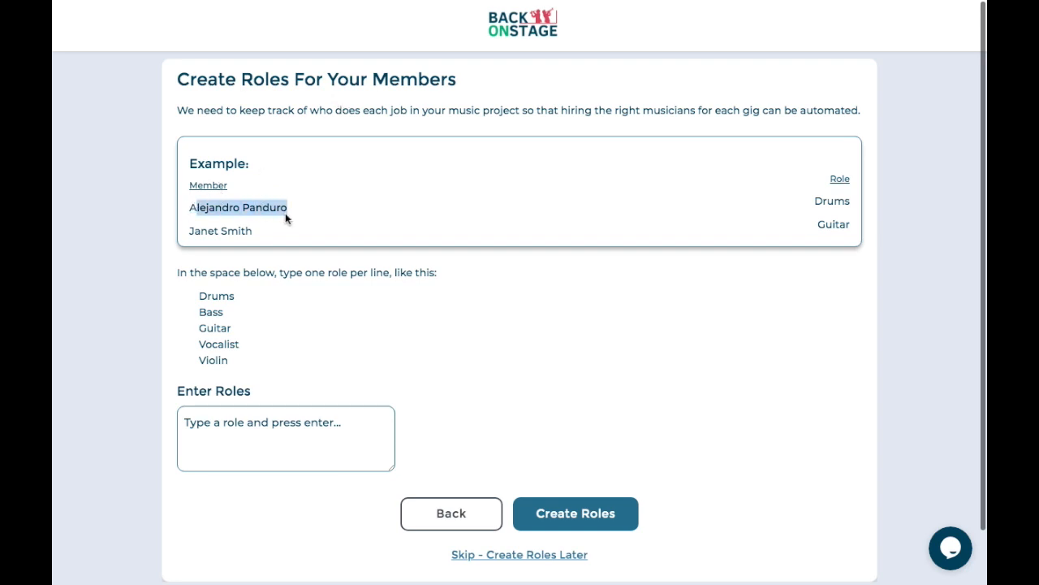
pyautogui.moveTo(827, 202); pyautogui.dragTo(238, 294)
pyautogui.scroll(-1, 263, 299)
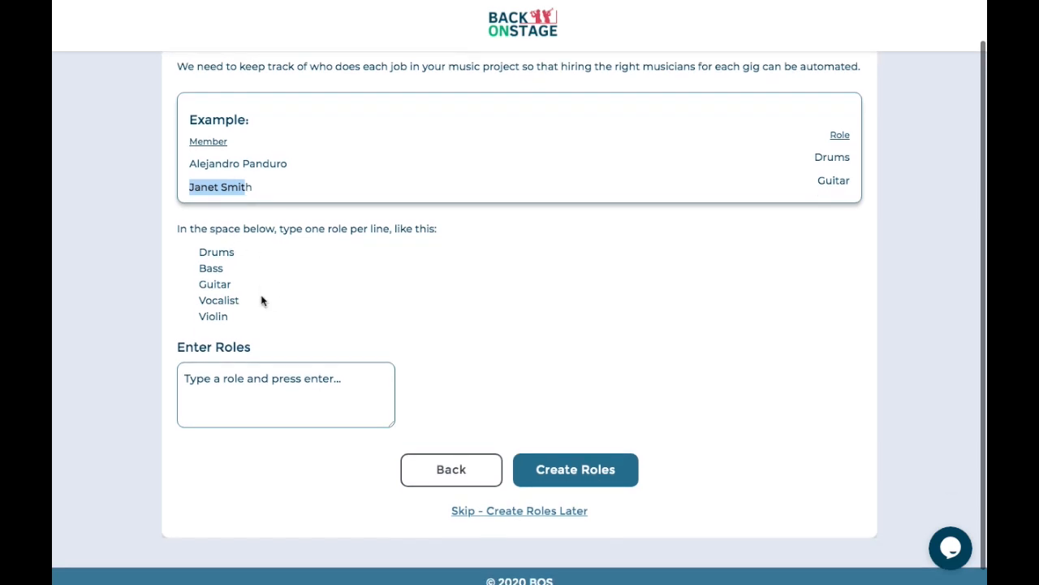
# - Enter the roles Drums, Bass, Guitar, Keyboard and Vocalist, one per line, and create them
pyautogui.click(245, 387)
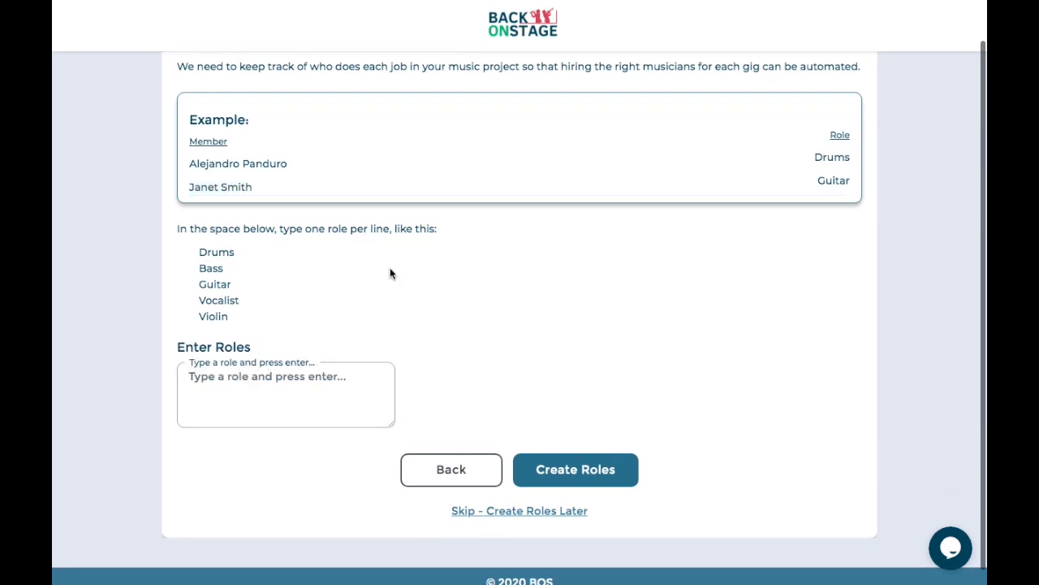
pyautogui.write('Drum')
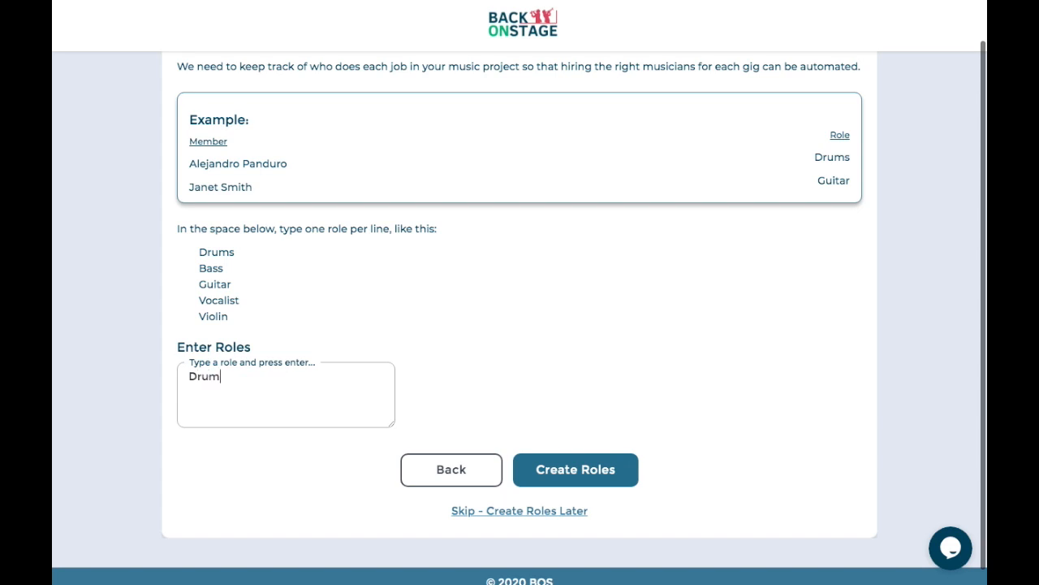
pyautogui.write('s Bass')
pyautogui.press('Return')
pyautogui.write('Guitar')
pyautogui.press('Return')
pyautogui.write('Keyo')
pyautogui.press('BackSpace')
pyautogui.write('board')
pyautogui.press('Return')
pyautogui.write('Vocalist')
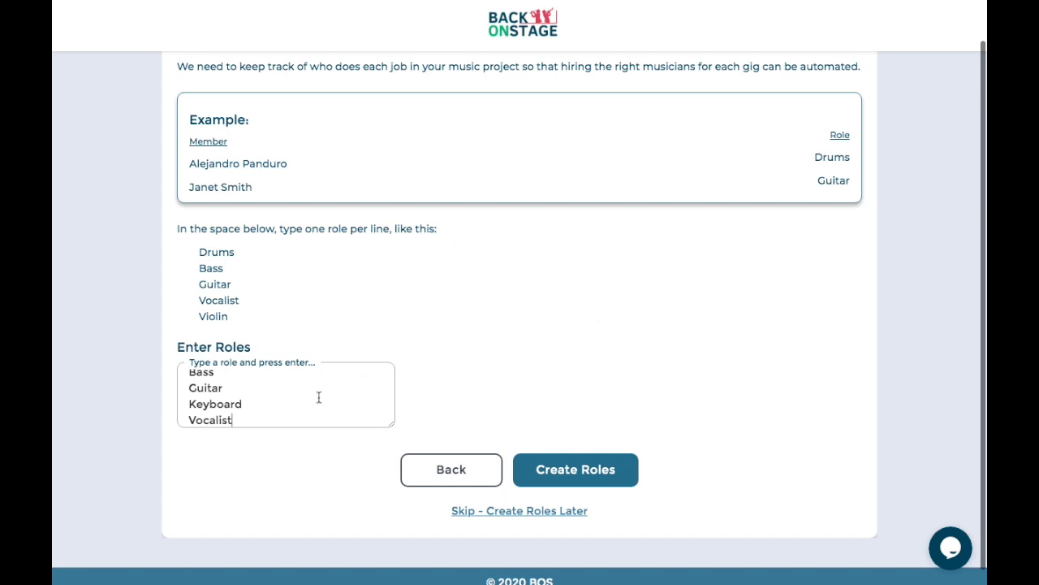
pyautogui.click(590, 471)
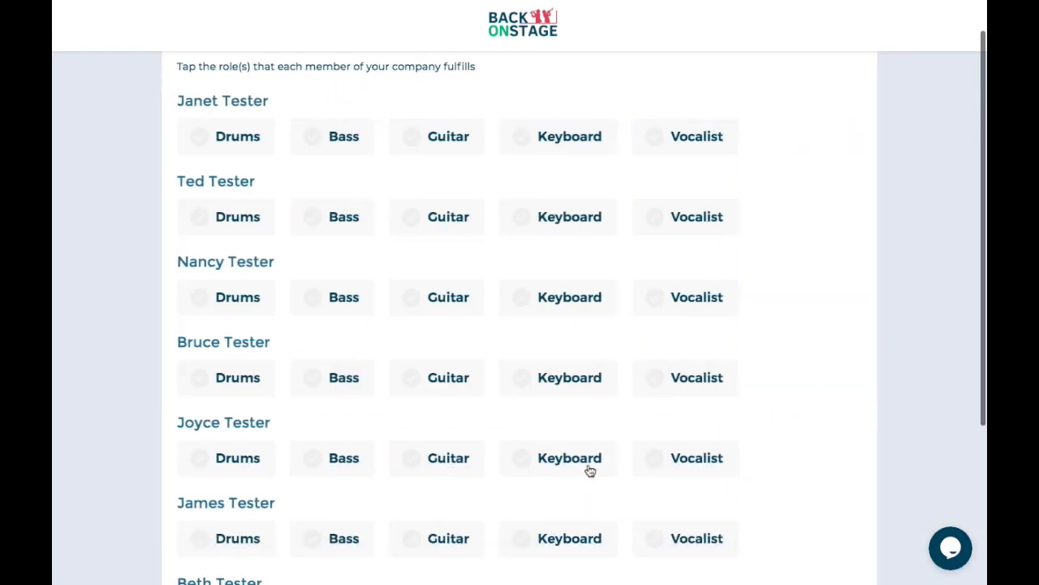
# - Assign Drums, Bass, Guitar, Keyboard, Vocalist and Bass to members one through six
pyautogui.scroll(1, 464, 186)
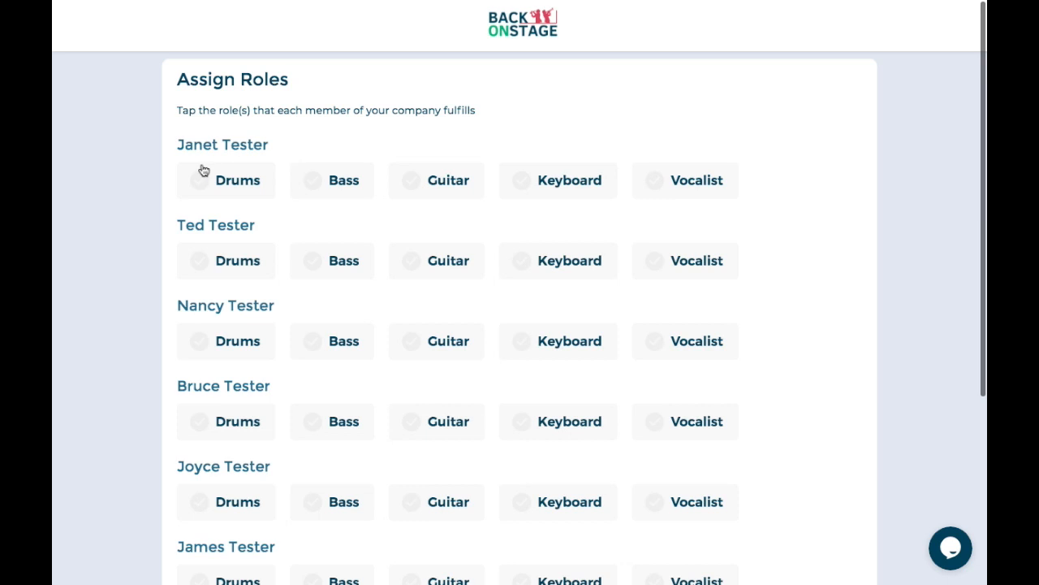
pyautogui.click(247, 186)
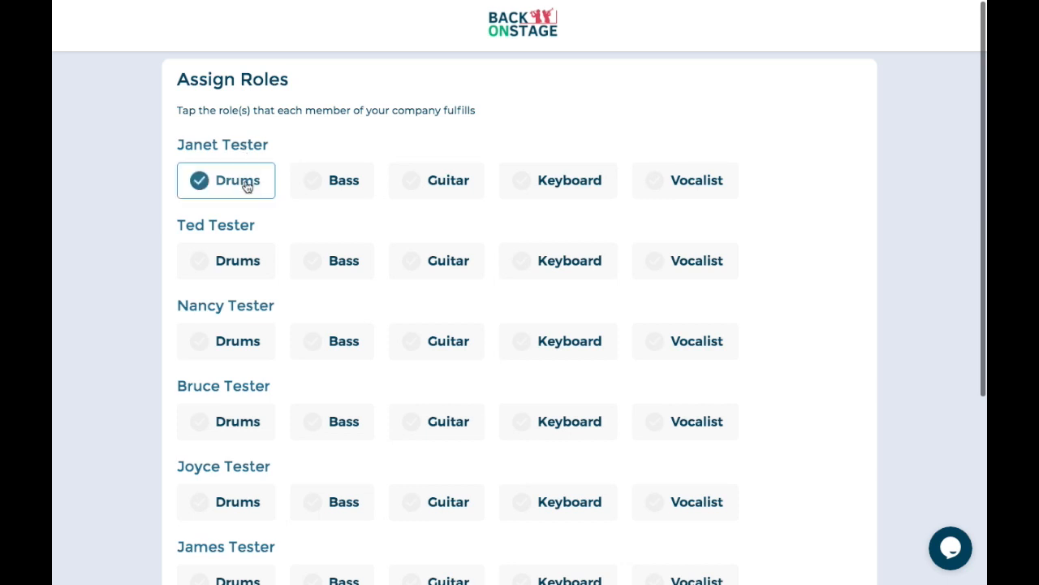
pyautogui.click(344, 267)
pyautogui.click(436, 347)
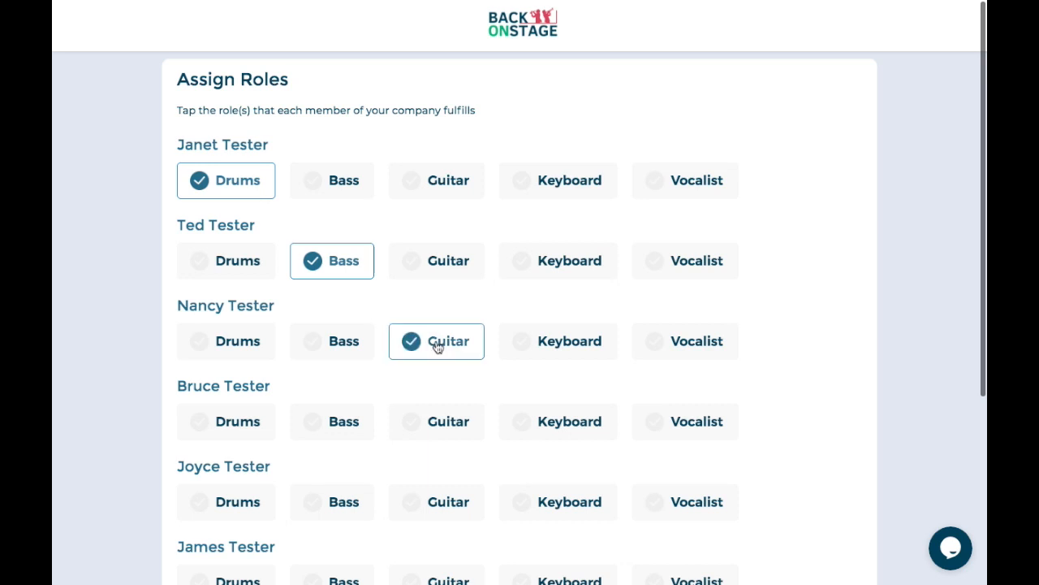
pyautogui.scroll(-2, 473, 371)
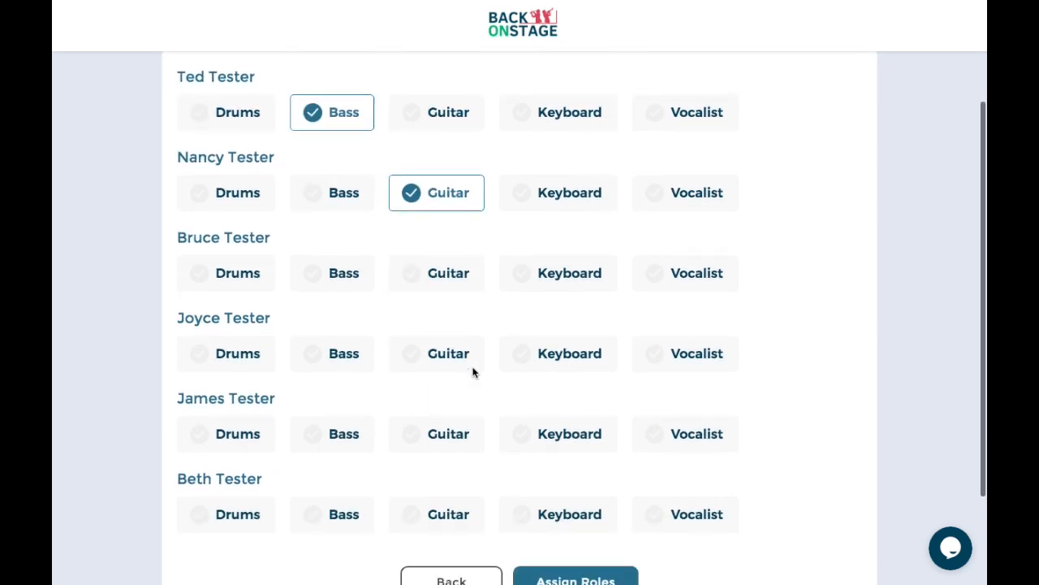
pyautogui.click(582, 280)
pyautogui.scroll(-1, 506, 297)
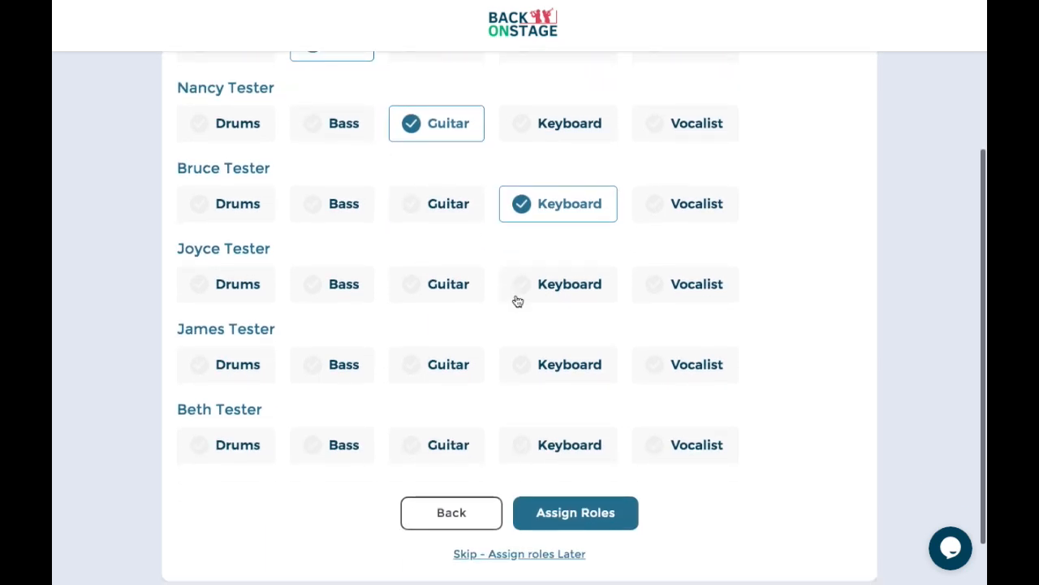
pyautogui.click(686, 293)
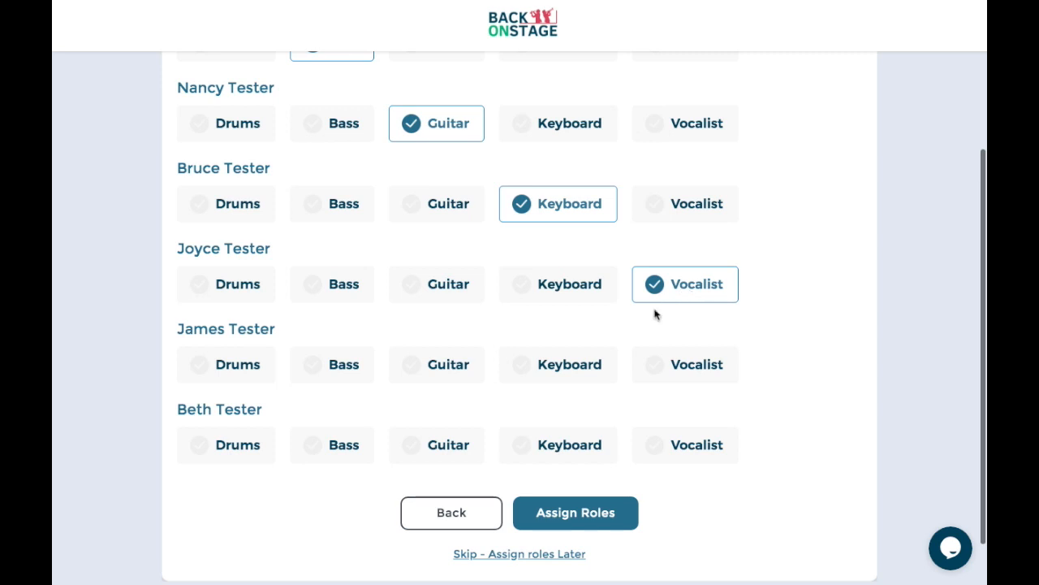
pyautogui.click(337, 372)
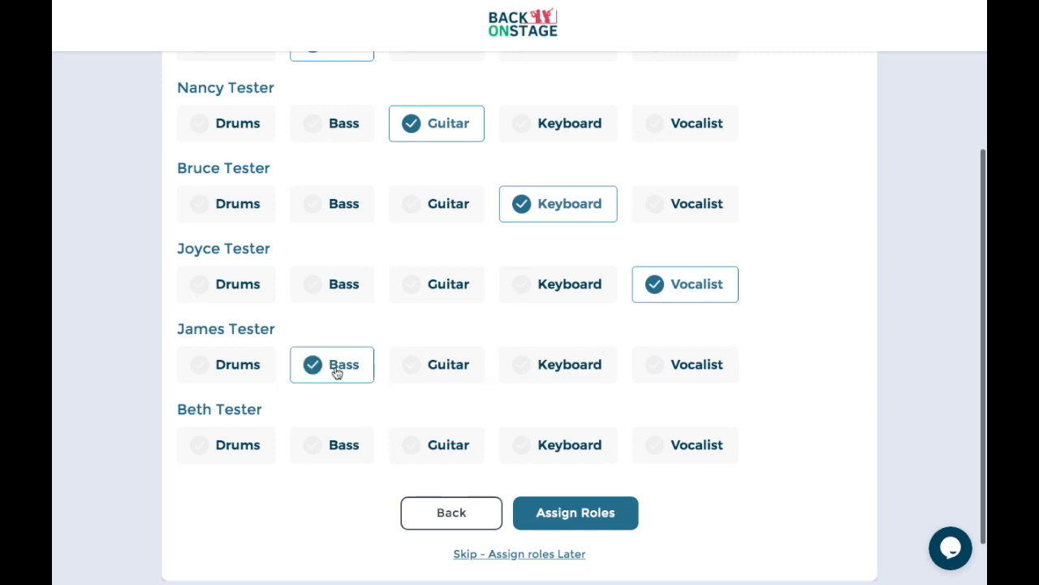
# - Change the last member's role to Vocalist and submit the role assignments
pyautogui.scroll(1, 396, 318)
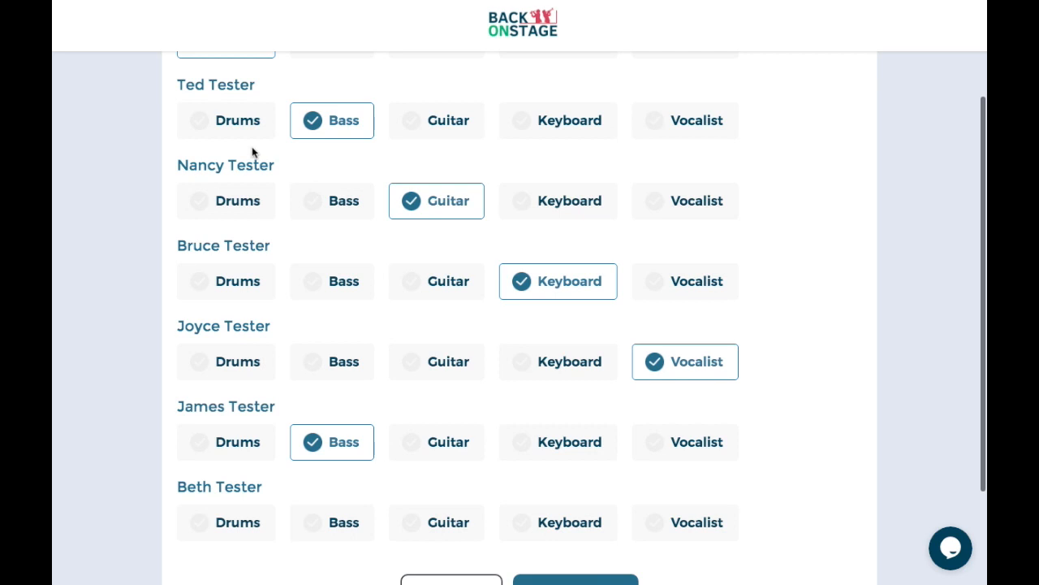
pyautogui.scroll(-2, 362, 163)
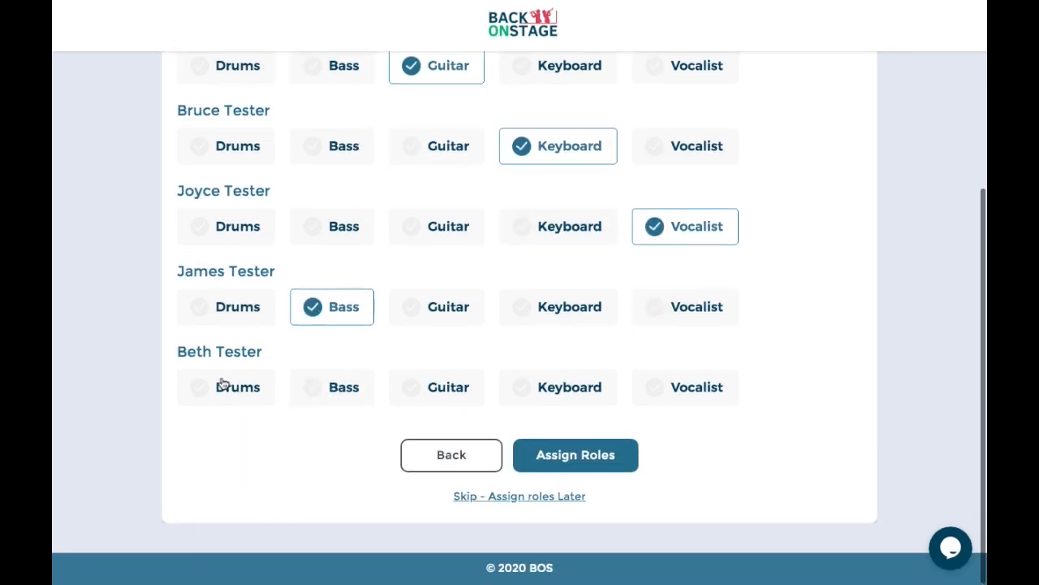
pyautogui.click(692, 390)
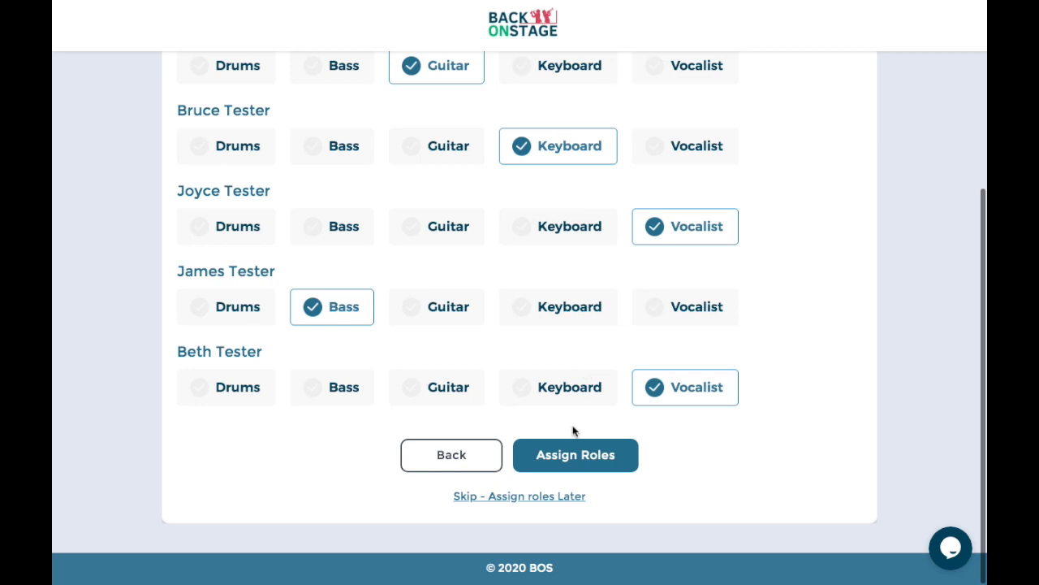
pyautogui.click(576, 456)
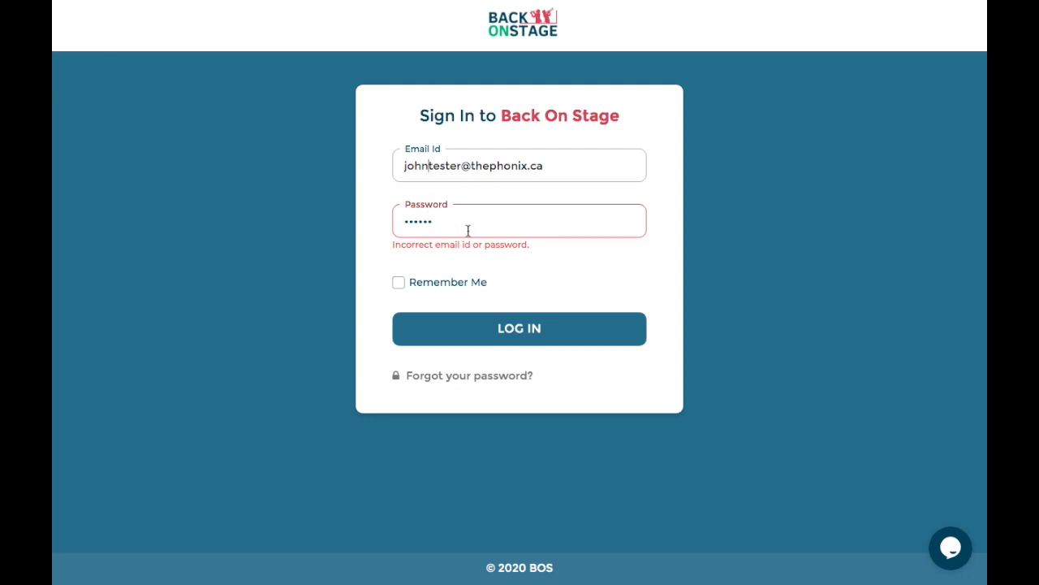
# - Log back in to Back On Stage and go to the Bookings List in the sidebar
pyautogui.click(519, 333)
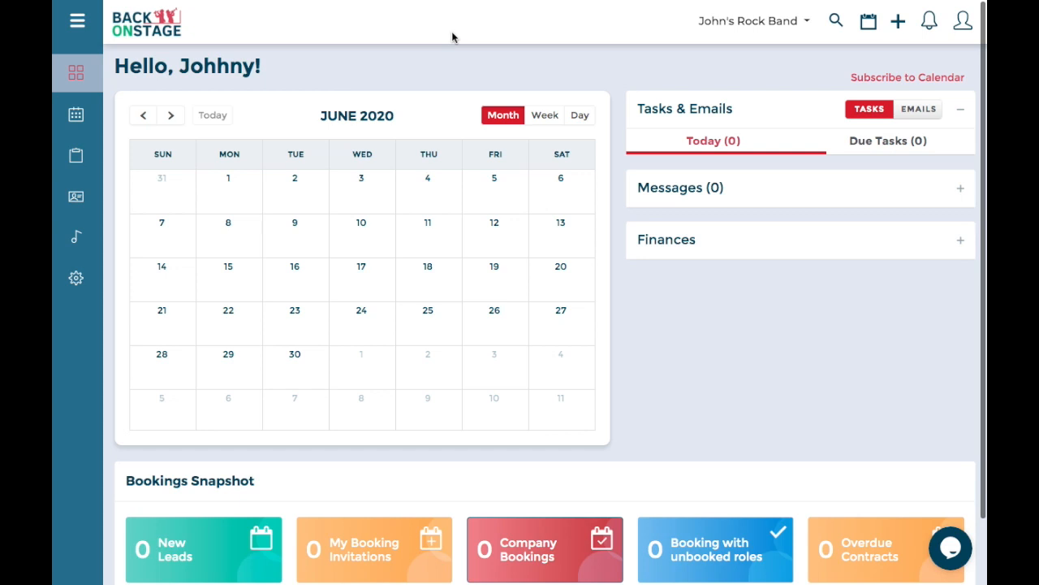
pyautogui.click(88, 120)
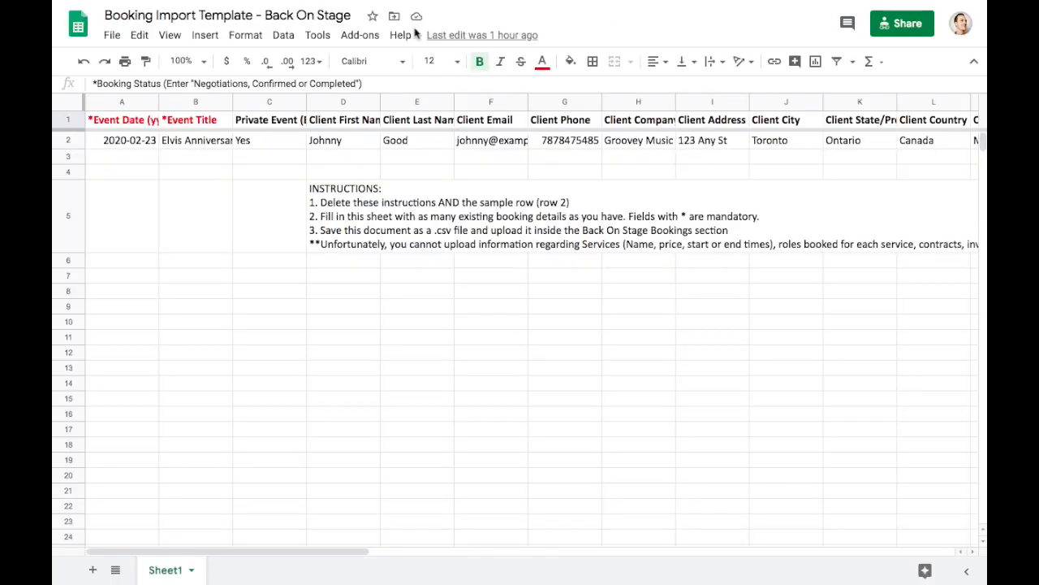
# - Inspect the Event Date, Client First Name and Event Title headers and the sample date in A2
pyautogui.click(133, 123)
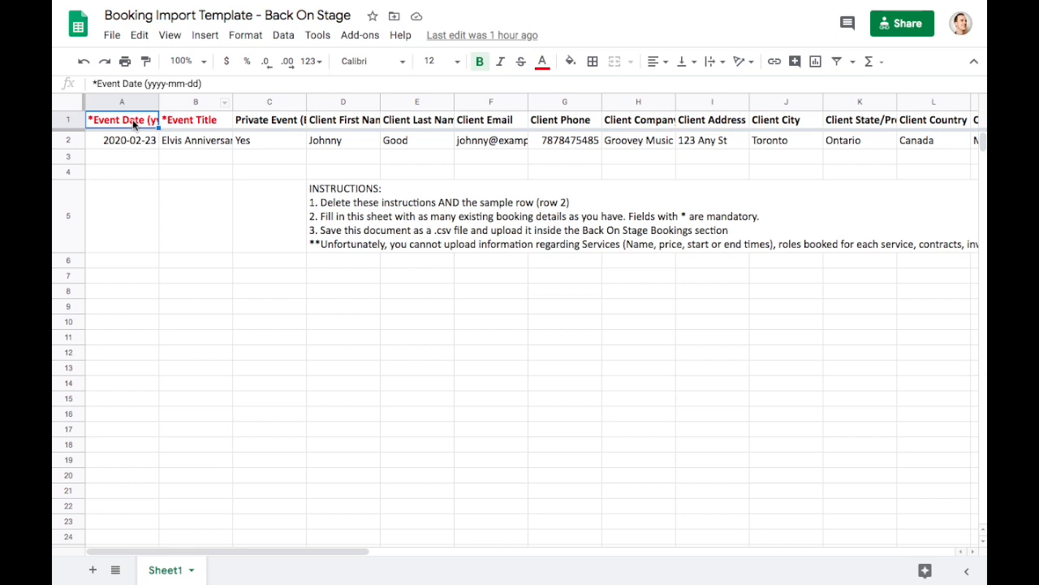
pyautogui.press('Right')
pyautogui.press('Right')
pyautogui.press('Right')
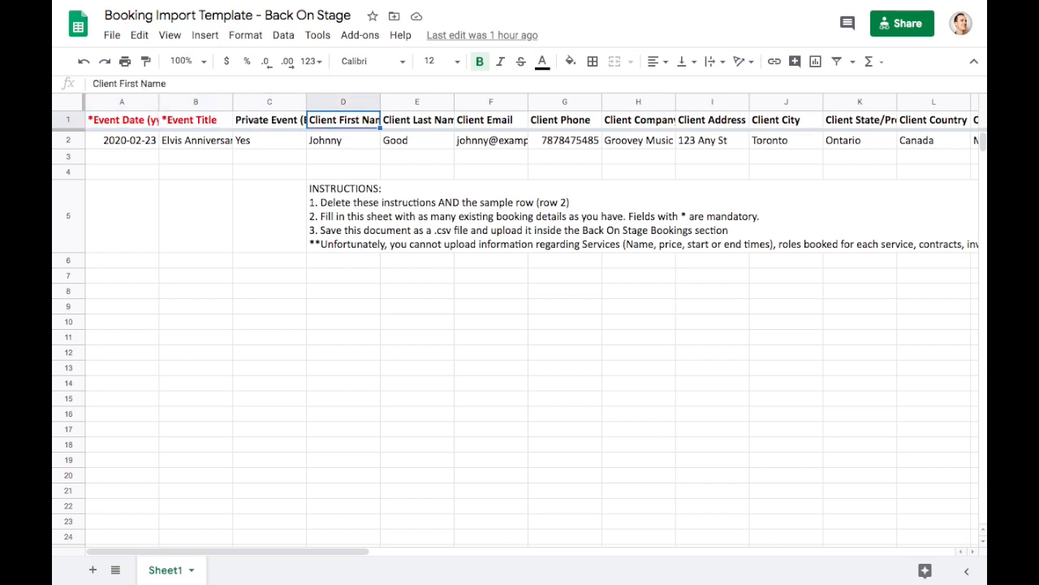
pyautogui.press('Left')
pyautogui.press('Left')
pyautogui.press('Left')
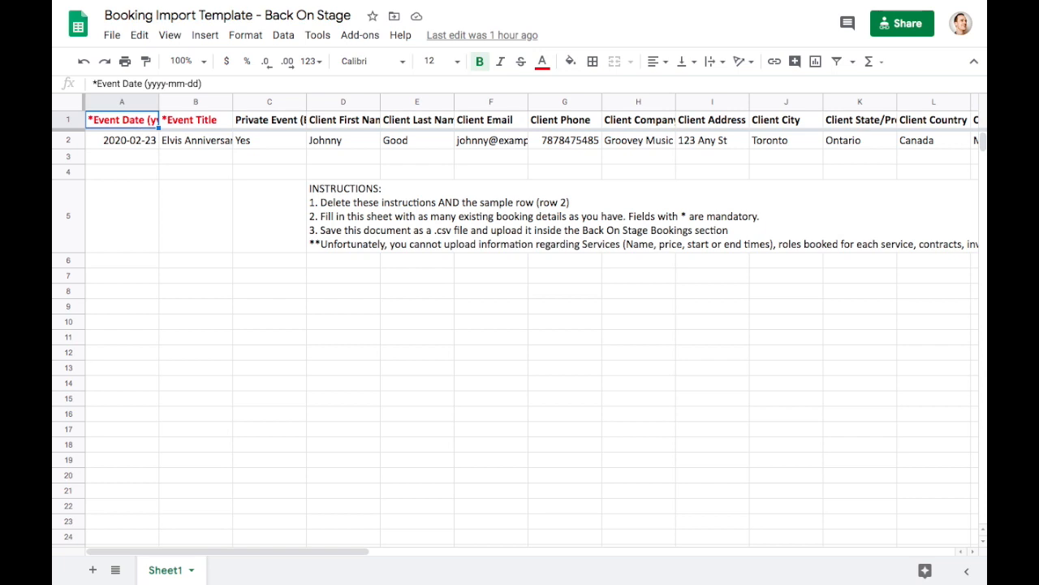
pyautogui.press('Right')
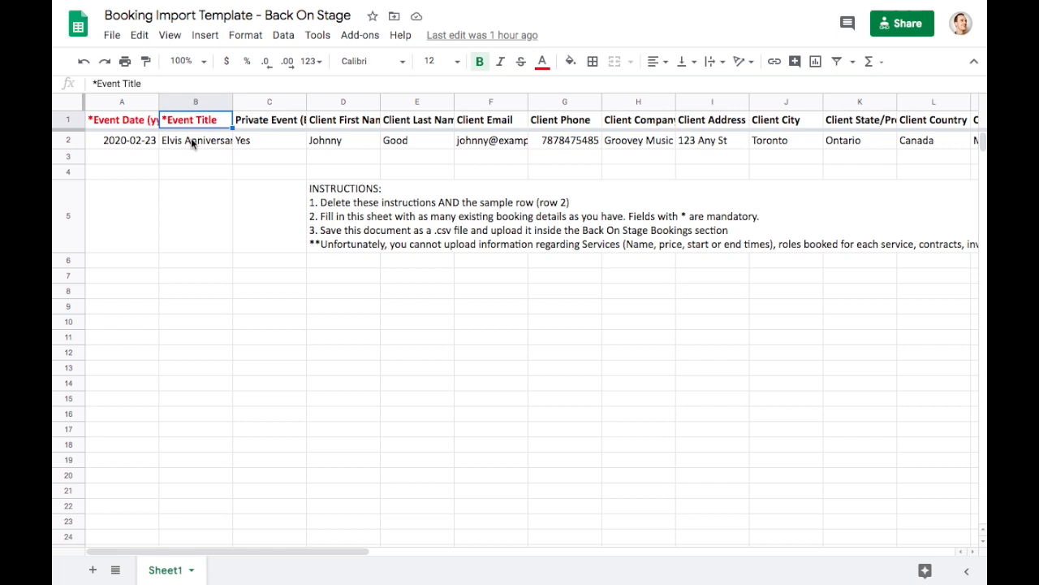
pyautogui.click(135, 146)
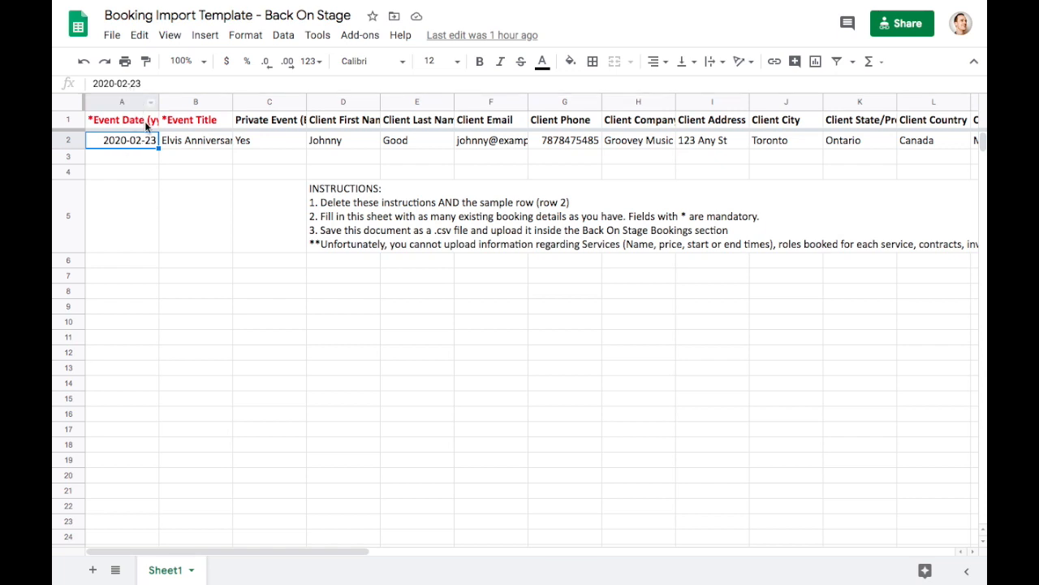
# - Widen column A, read the Booking Status header notes, and check the sample title and Private Event Yes
pyautogui.moveTo(160, 103); pyautogui.dragTo(199, 103)
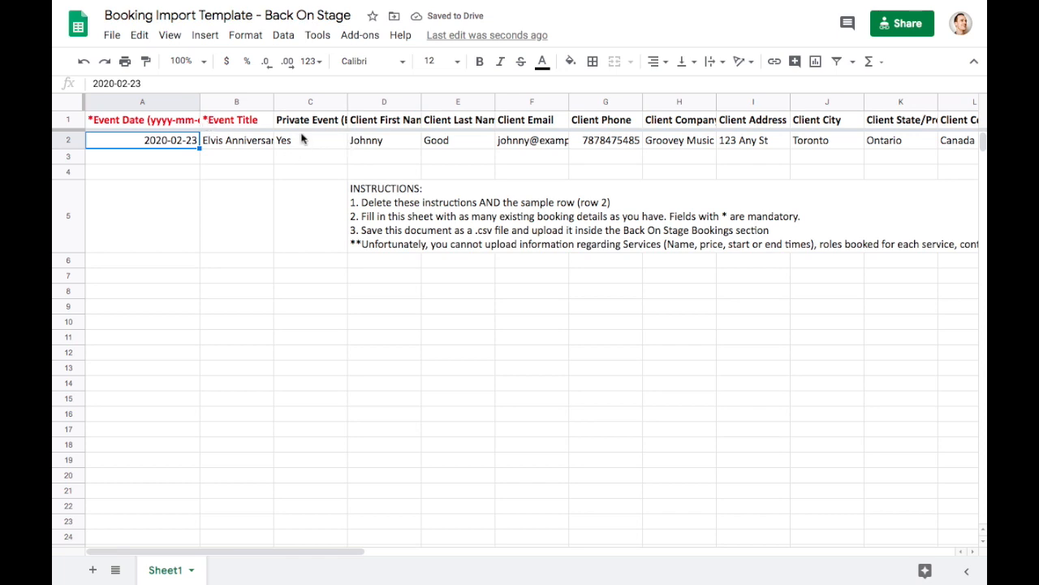
pyautogui.hscroll(10, 575, 130)
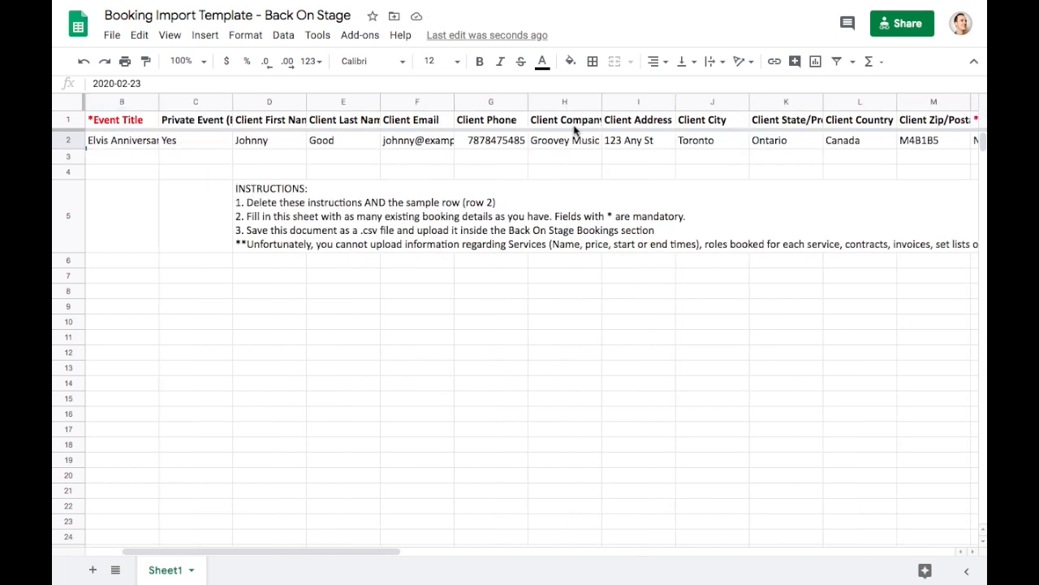
pyautogui.click(702, 121)
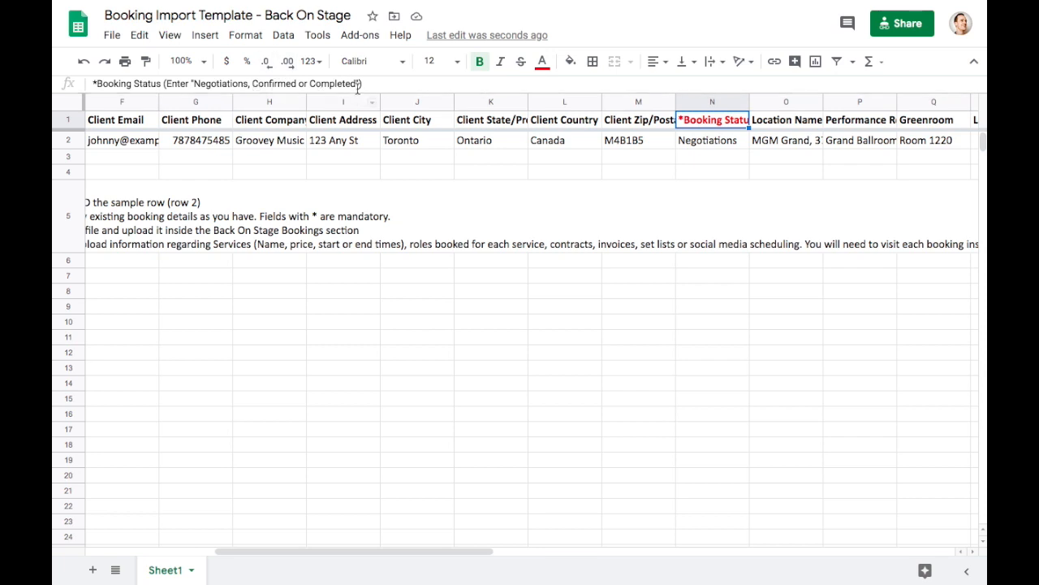
pyautogui.hscroll(-5, 570, 144)
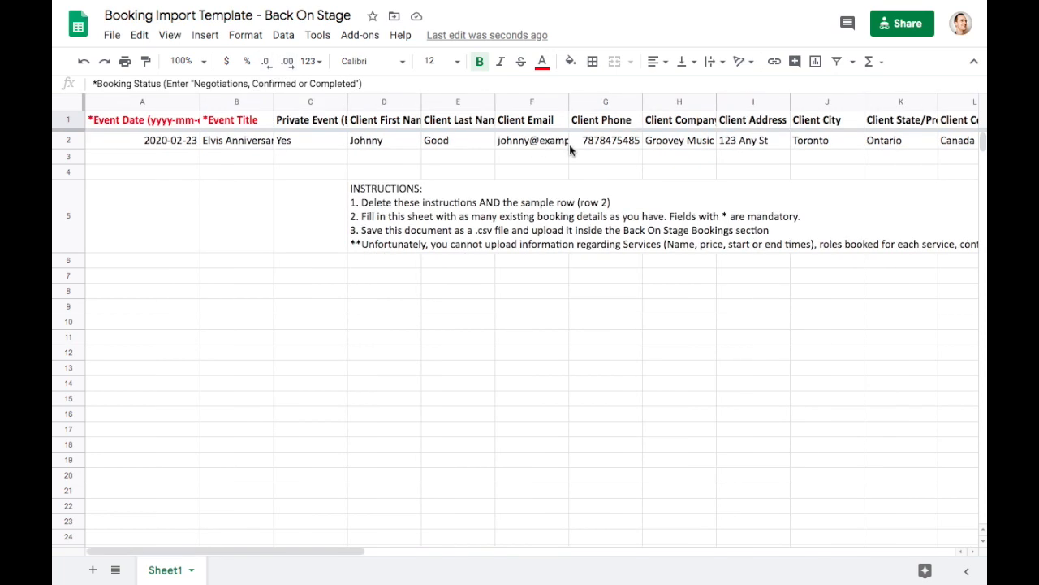
pyautogui.click(233, 142)
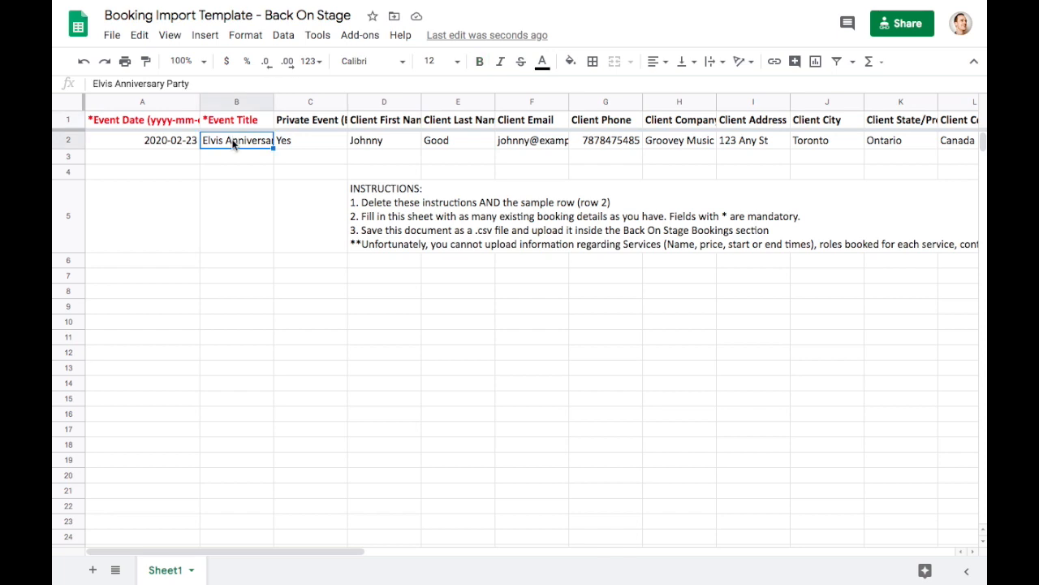
pyautogui.press('Right')
pyautogui.press('Up')
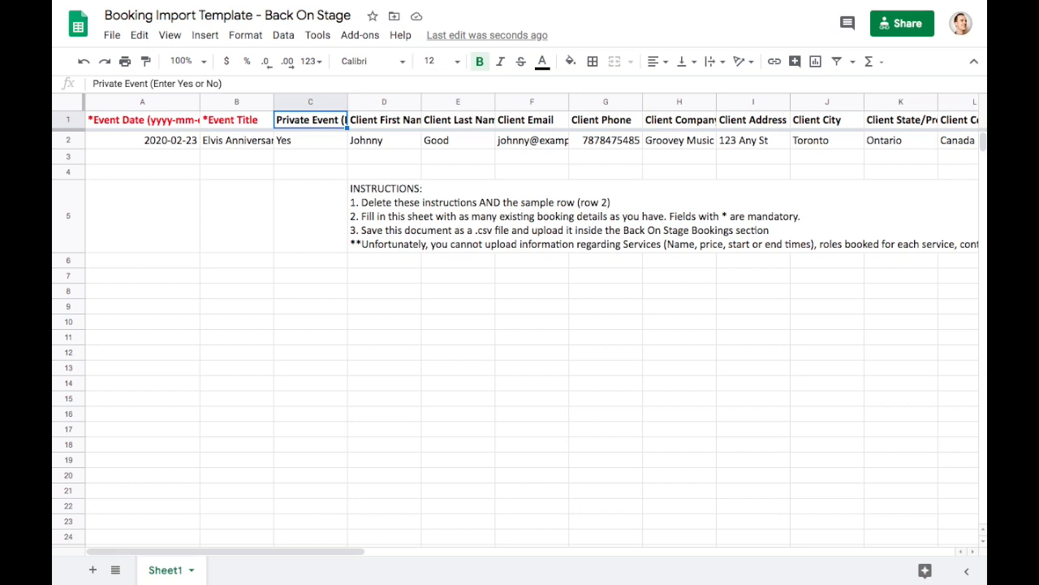
pyautogui.click(310, 140)
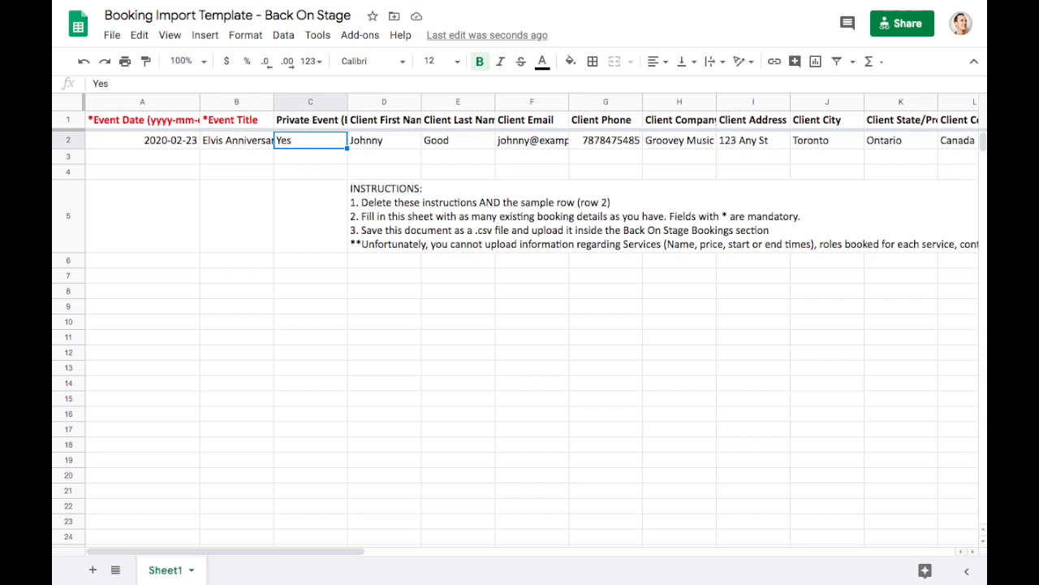
pyautogui.click(310, 120)
# - Review the client detail headers through Location Name and Performance Room, with their Grand Ballroom sample values
pyautogui.click(384, 120)
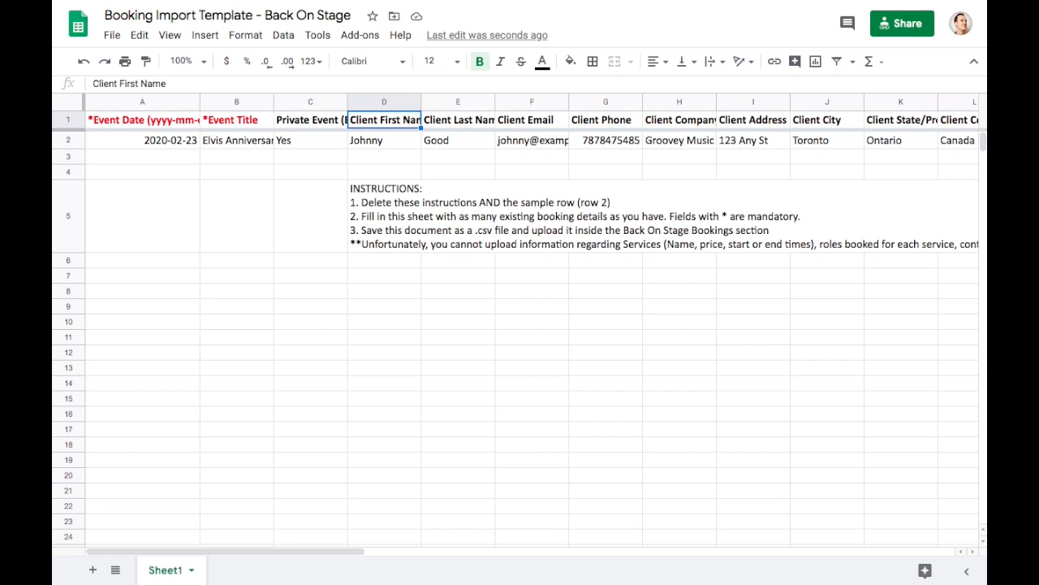
pyautogui.press('Right')
pyautogui.press('Right')
pyautogui.press('Right')
pyautogui.press('Right')
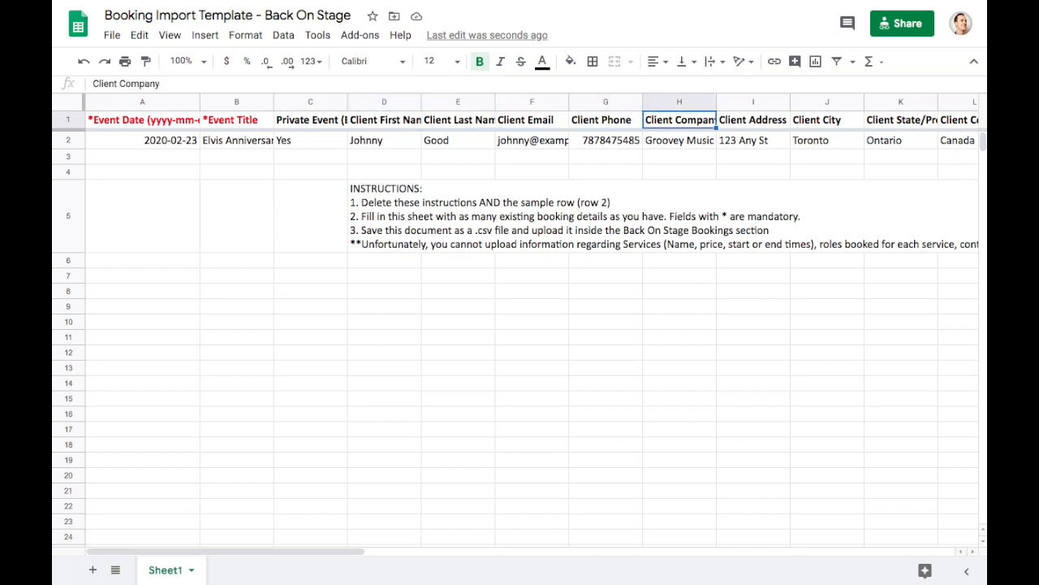
pyautogui.press('Right')
pyautogui.press('Right')
pyautogui.press('Right')
pyautogui.press('Right')
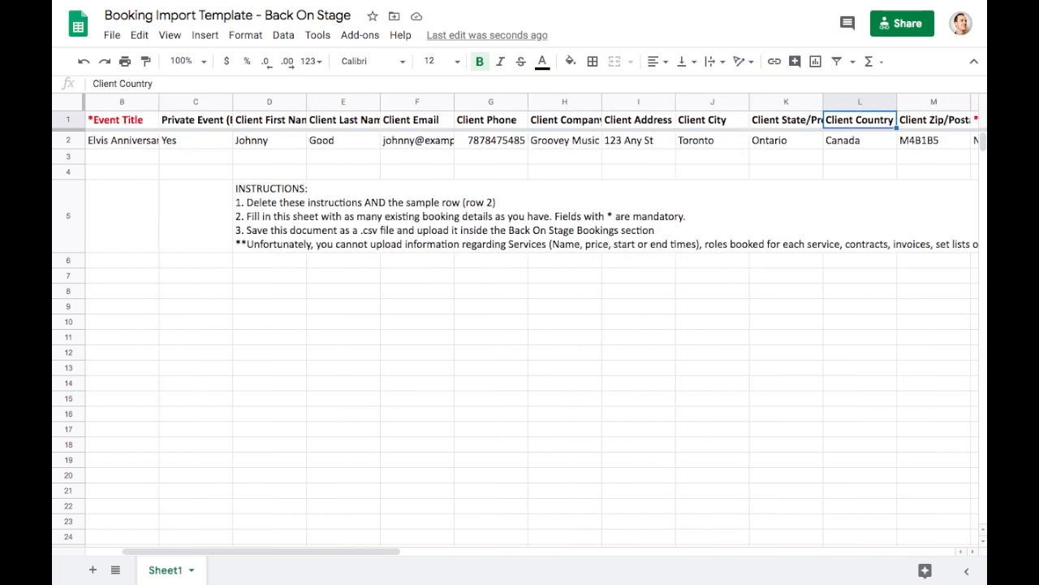
pyautogui.press('Right')
pyautogui.press('Right')
pyautogui.press('Right')
pyautogui.press('Right')
pyautogui.press('Left')
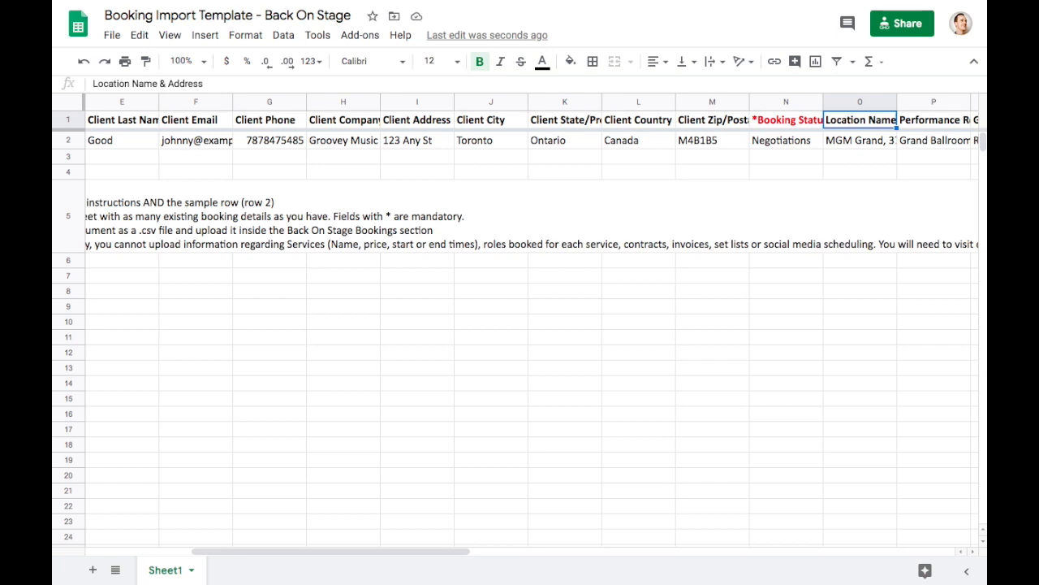
pyautogui.press('Down')
pyautogui.press('Up')
pyautogui.press('Down')
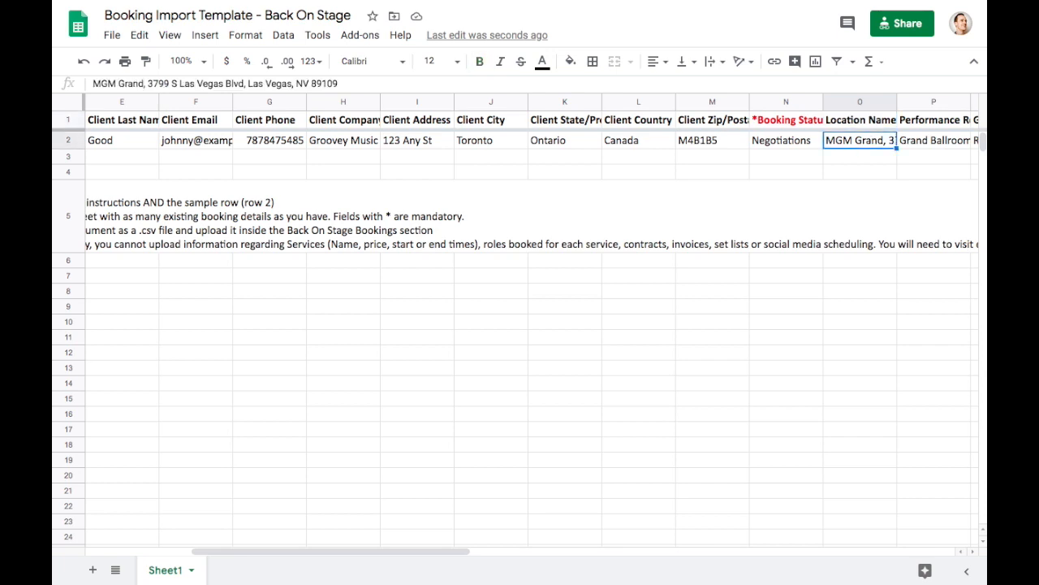
pyautogui.press('Up')
pyautogui.press('Right')
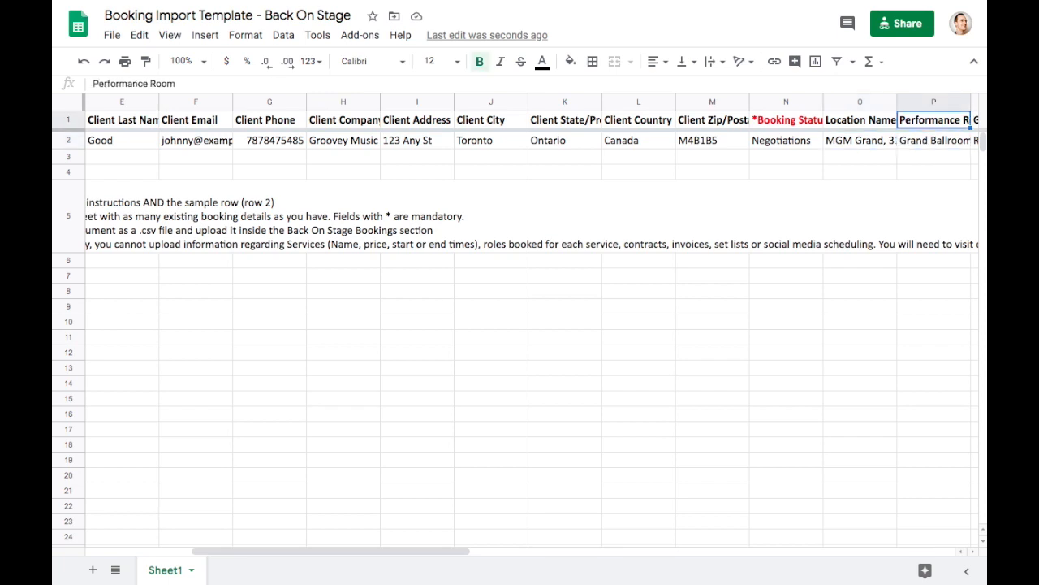
pyautogui.press('Down')
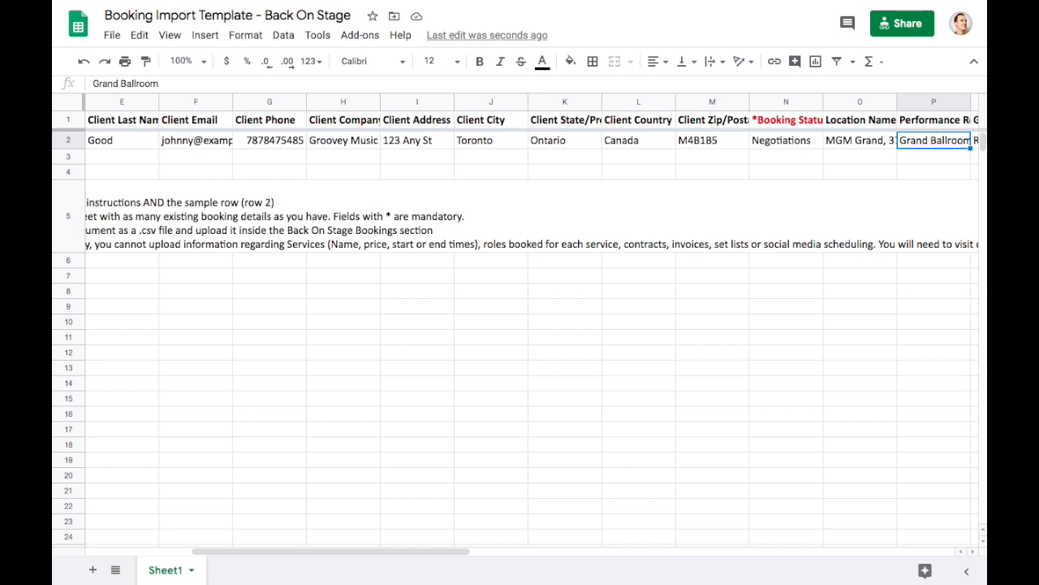
# - Step through the sample Greenroom Room 1220, load-in to end times, and Attire and Meal details
pyautogui.press('Right')
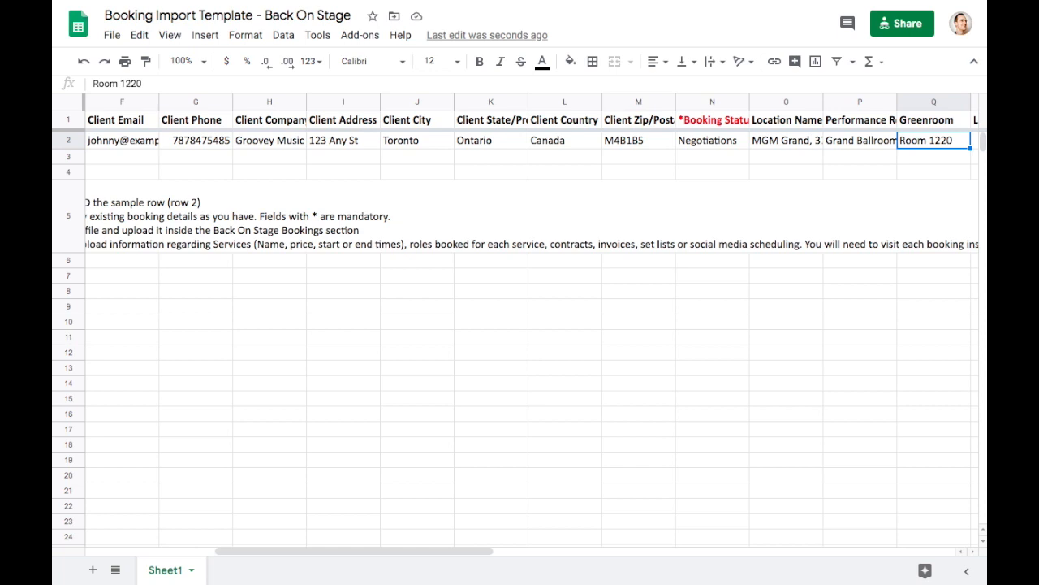
pyautogui.press('Right')
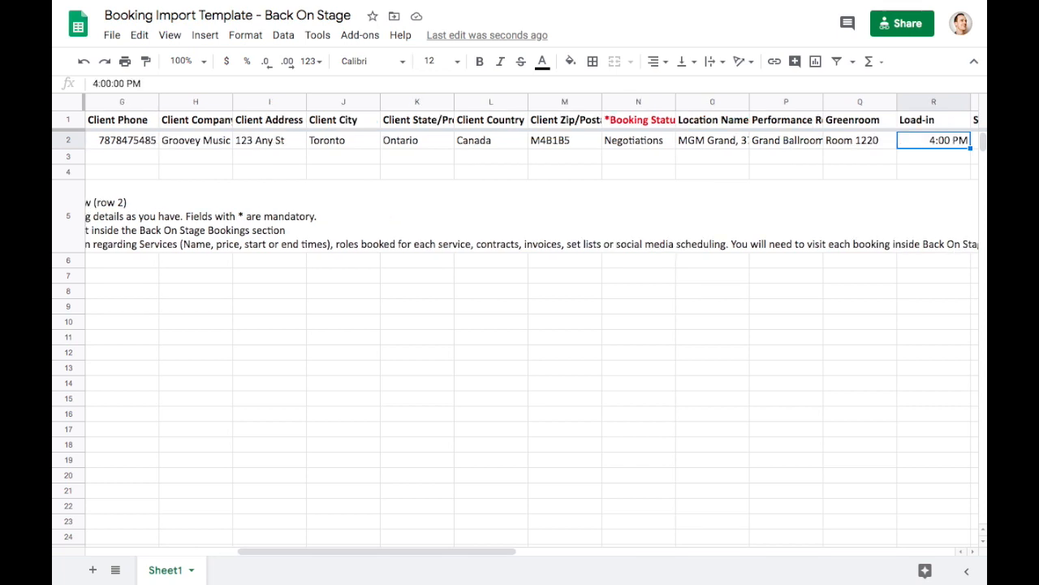
pyautogui.press('Right')
pyautogui.press('Right')
pyautogui.press('Right')
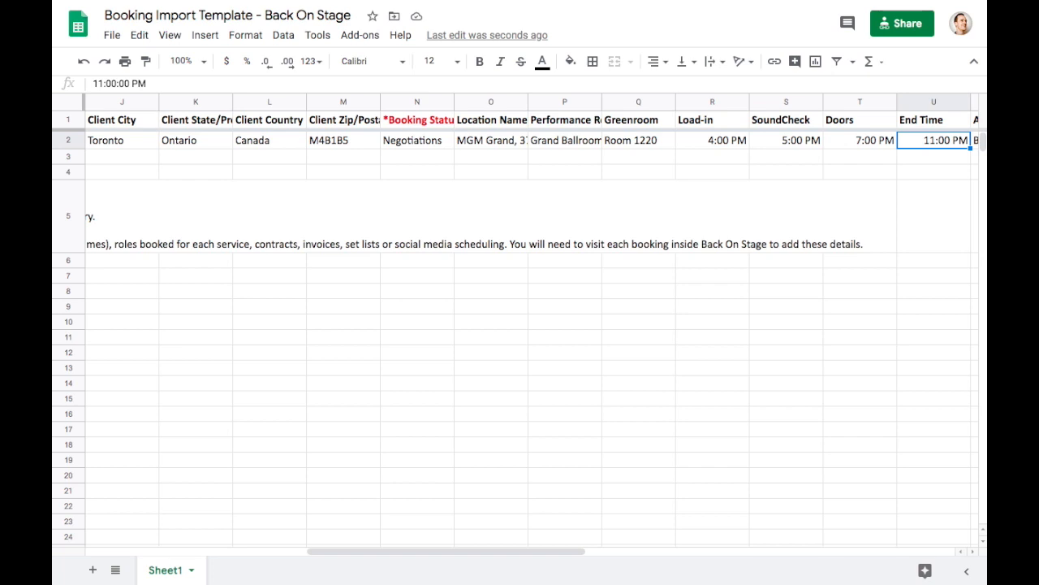
pyautogui.press('Right')
pyautogui.press('Right')
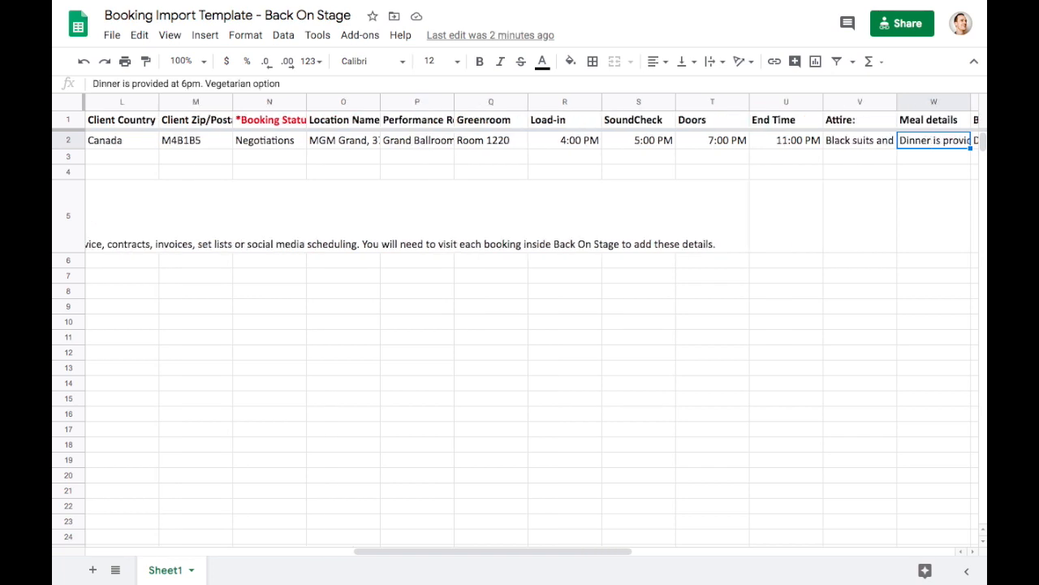
pyautogui.press('Right')
pyautogui.press('Right')
pyautogui.press('Right')
pyautogui.press('Right')
pyautogui.press('Right')
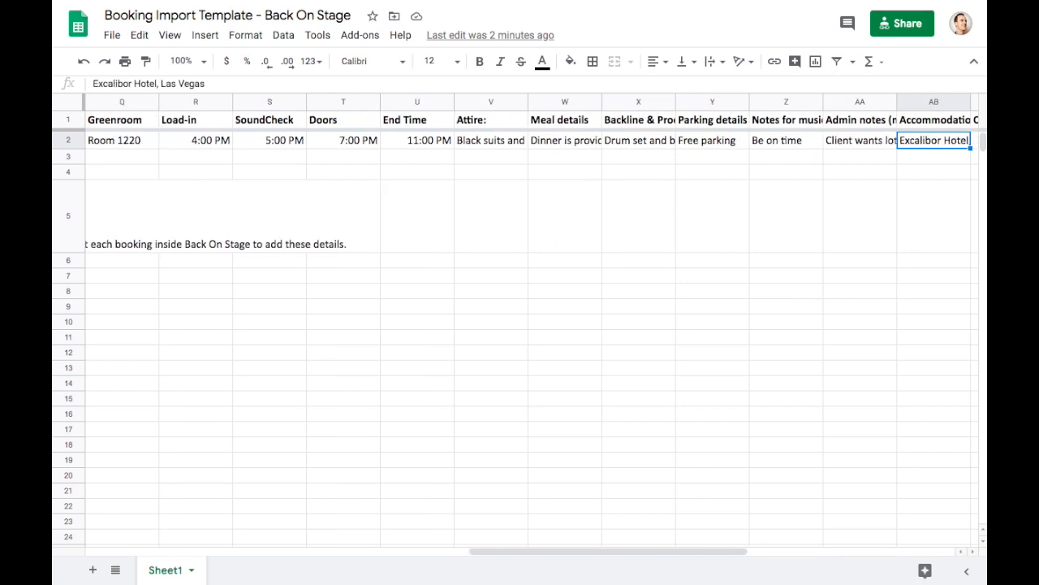
pyautogui.press('Right')
pyautogui.press('Right')
pyautogui.press('Right')
pyautogui.press('Right')
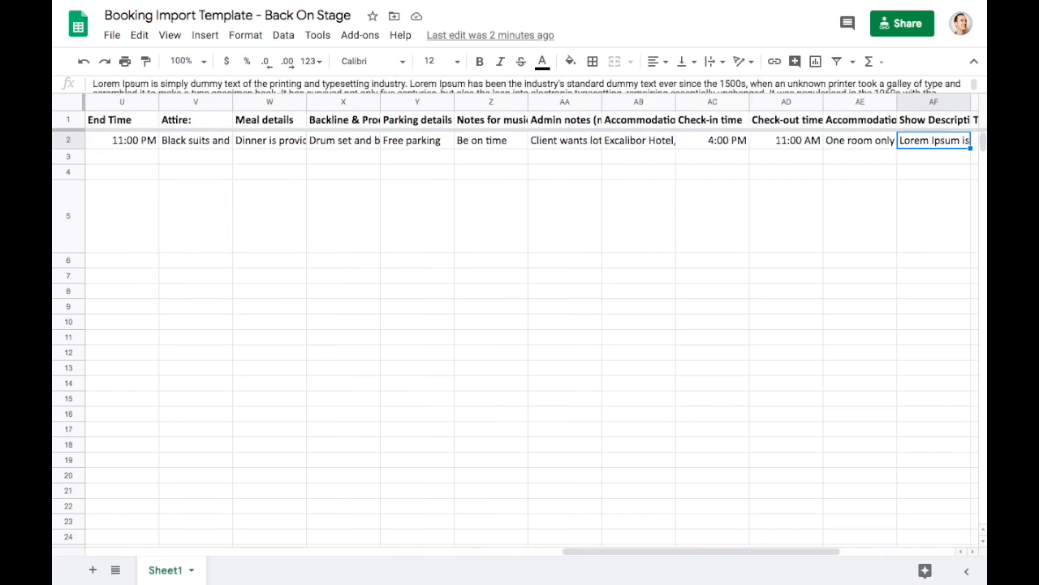
pyautogui.press('Right')
pyautogui.press('Right')
pyautogui.press('Right')
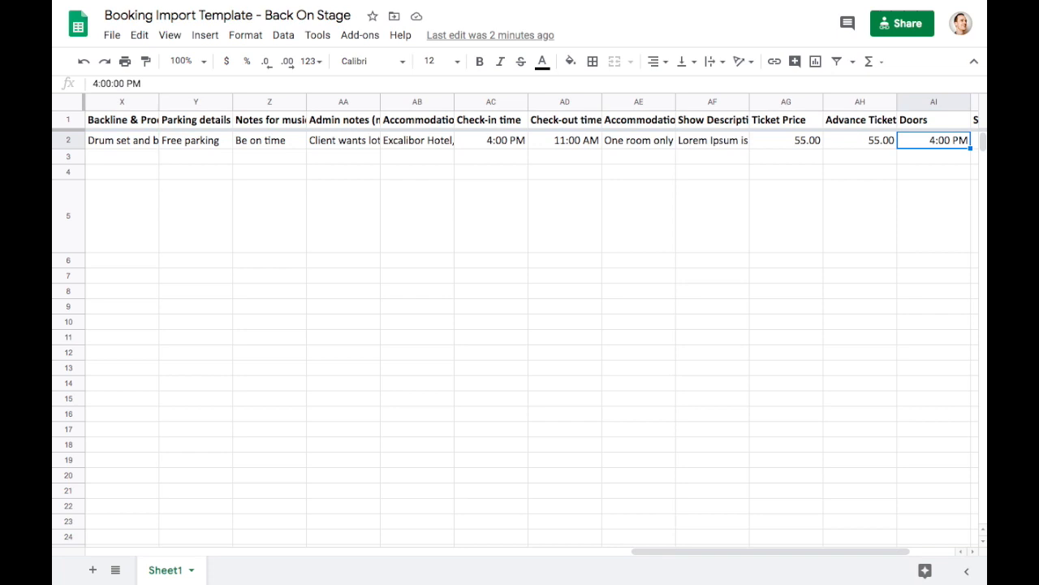
pyautogui.press('Left')
pyautogui.press('Left')
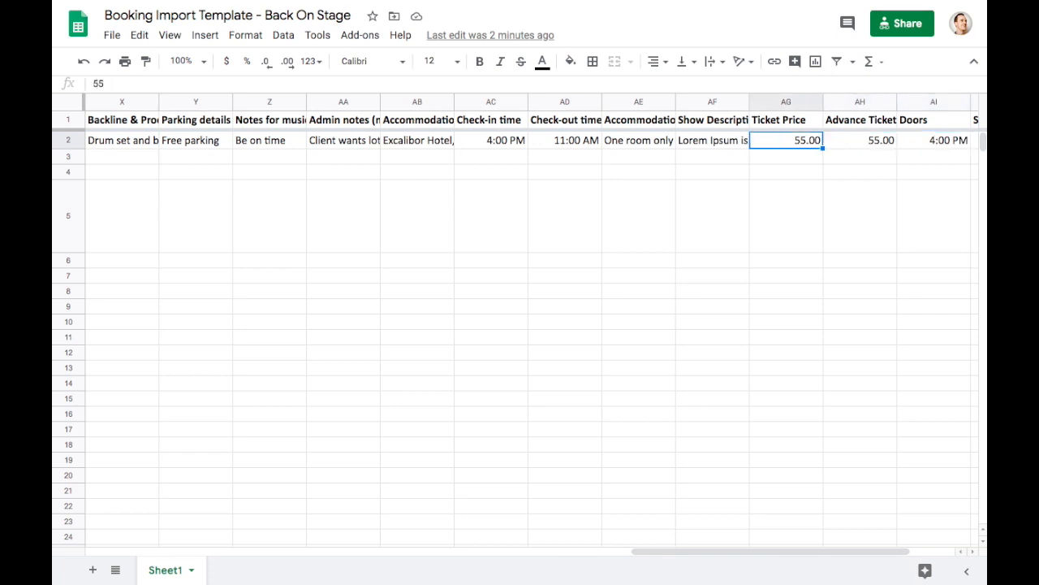
pyautogui.press('Right')
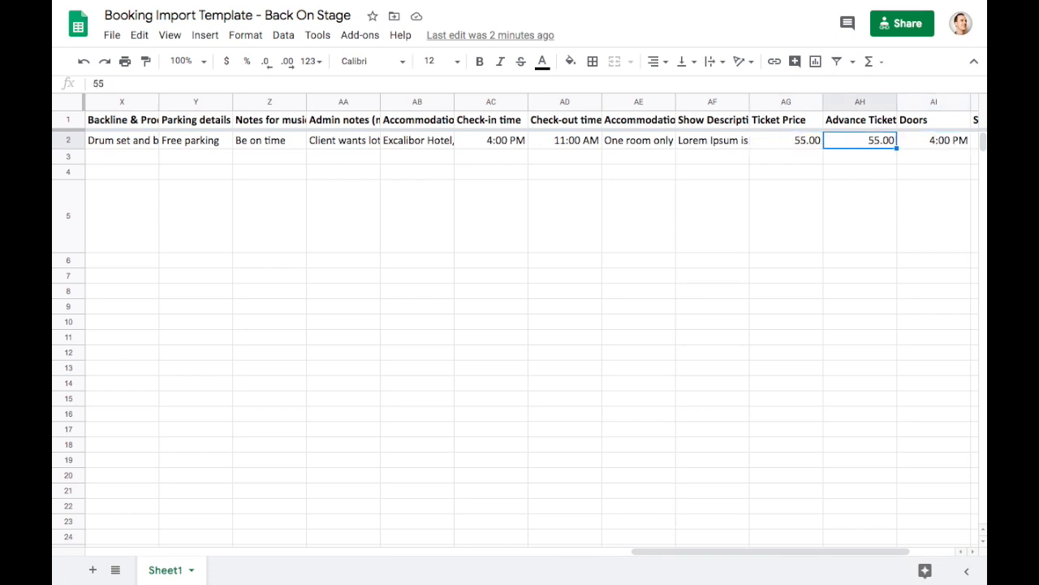
pyautogui.press('Right')
pyautogui.press('Right')
pyautogui.press('Right')
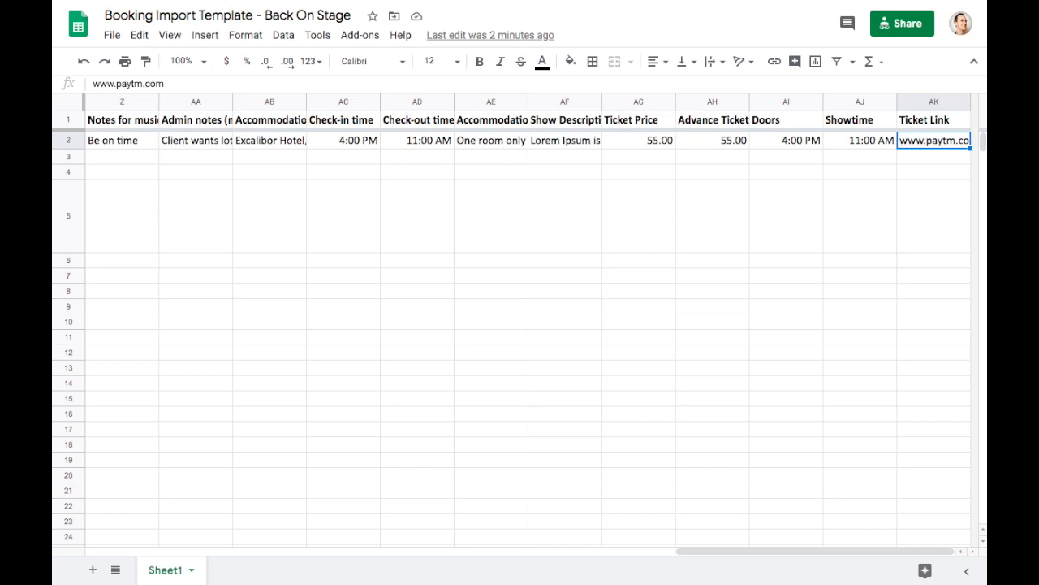
pyautogui.press('Down')
pyautogui.press('Left')
pyautogui.press('Left')
pyautogui.press('Left')
pyautogui.press('Left')
pyautogui.press('Left')
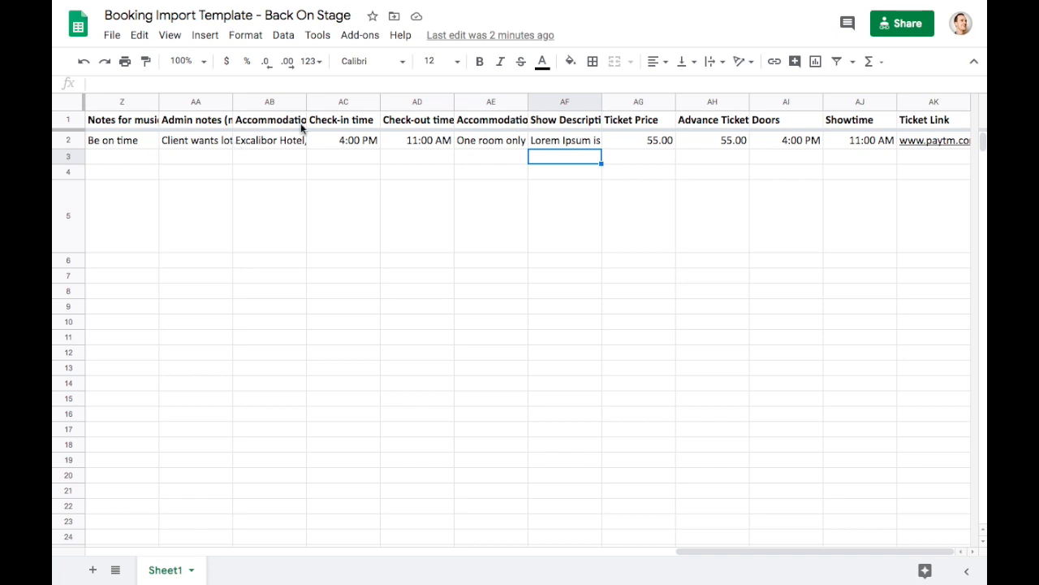
pyautogui.hscroll(-15, 431, 161)
# - Scroll My Booking Import Template back to column A to show both booking rows
pyautogui.hscroll(-5, 431, 161)
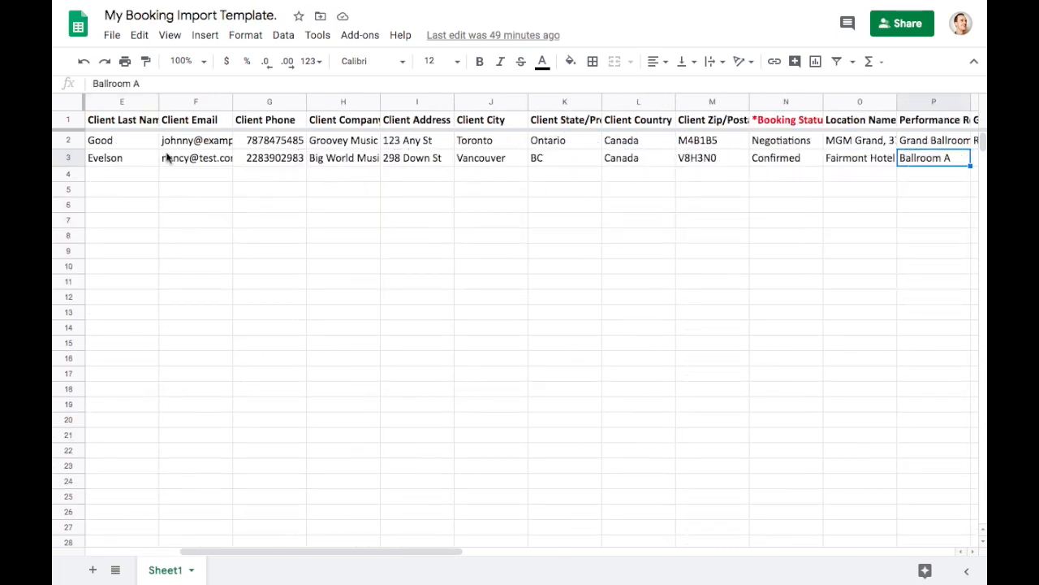
pyautogui.hscroll(-4, 164, 158)
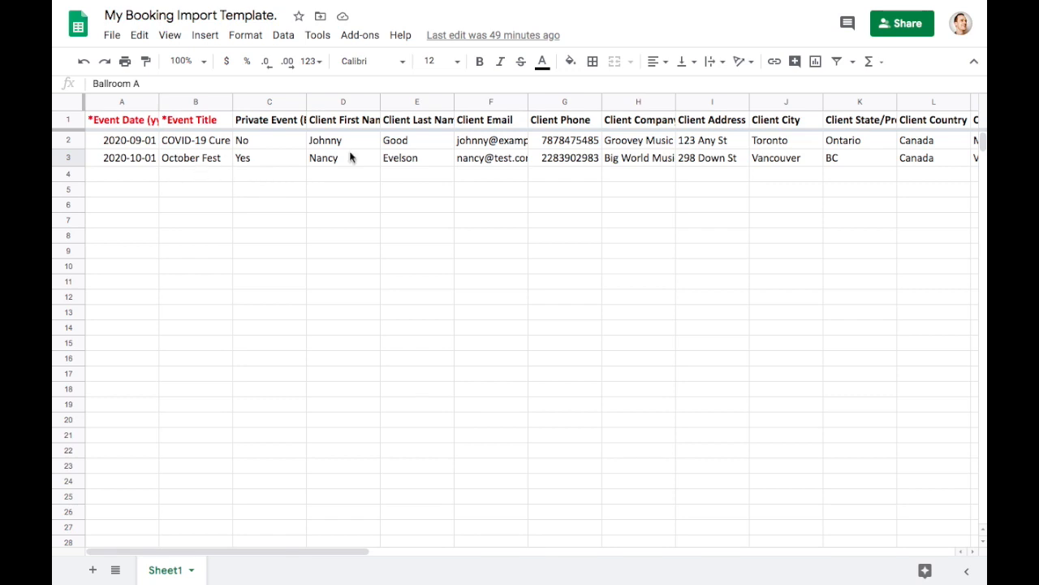
# - Download the current sheet as Comma-separated values (.csv) from the File menu
pyautogui.click(112, 37)
pyautogui.moveTo(179, 206)
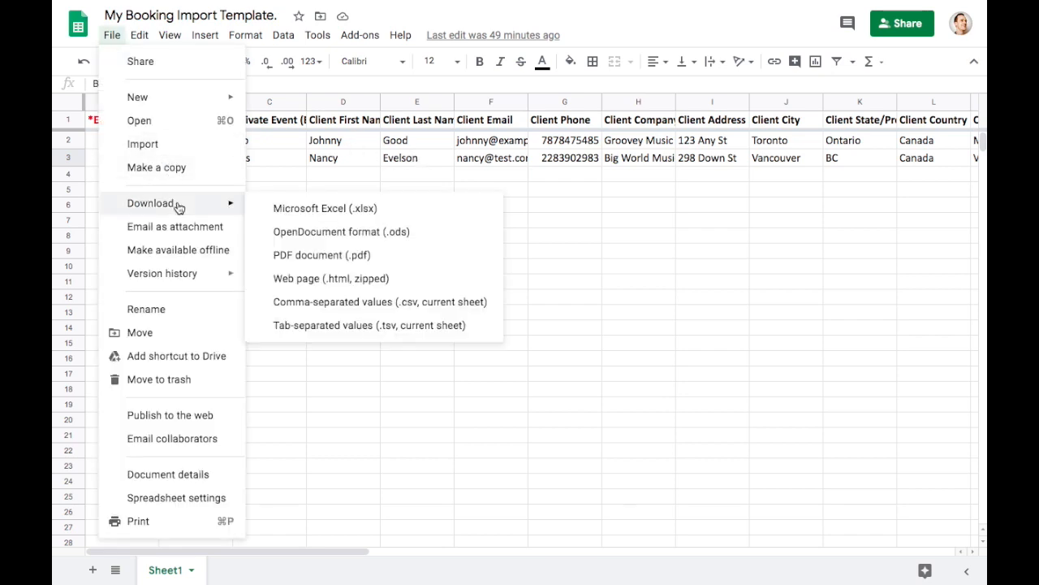
pyautogui.click(350, 304)
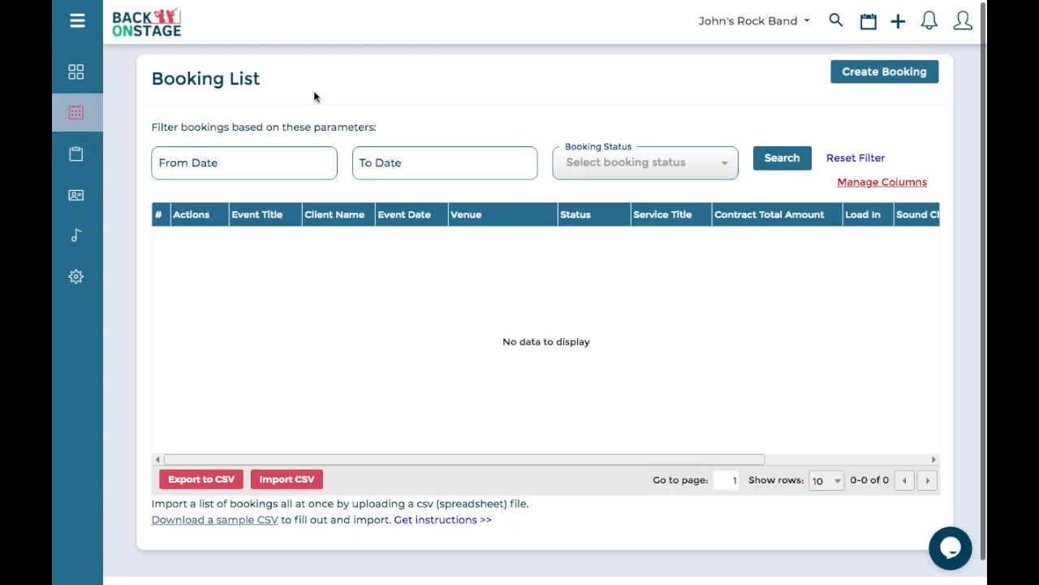
# - Import 'My Booking Import Template - Sheet1.csv' from Downloads through the Booking List's Import CSV
pyautogui.scroll(-1, 313, 93)
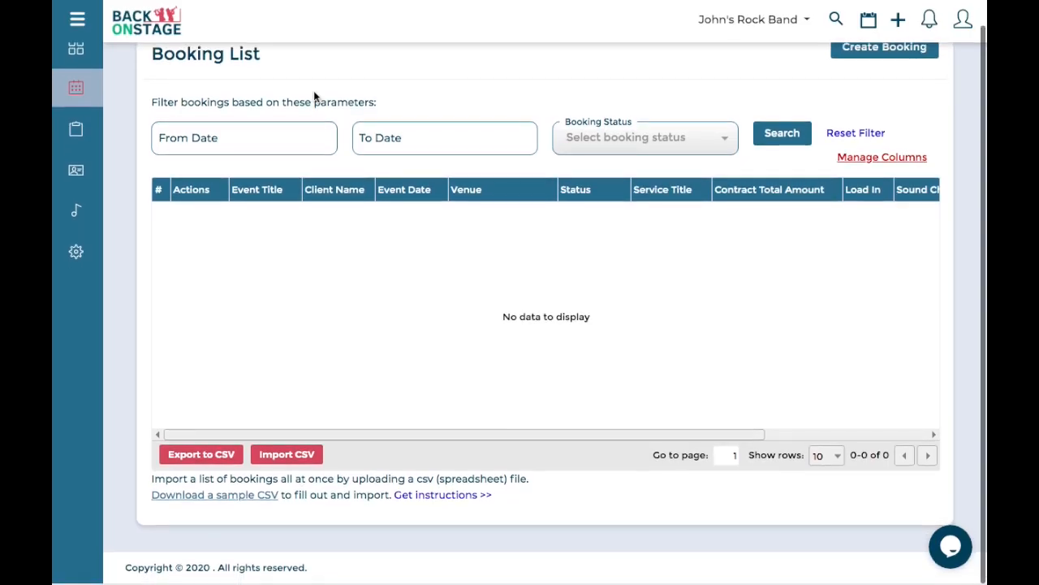
pyautogui.click(286, 456)
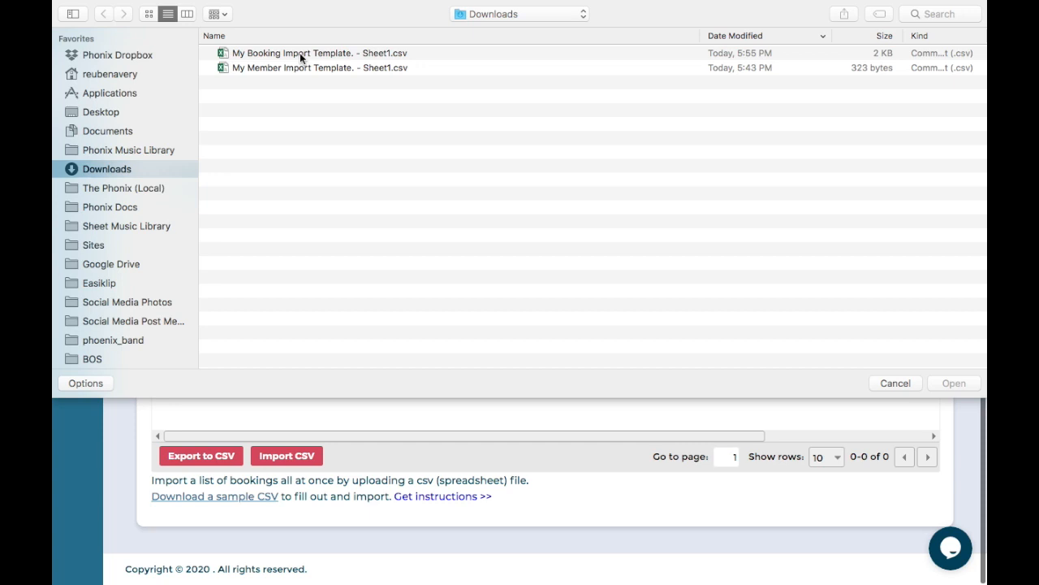
pyautogui.doubleClick(299, 53)
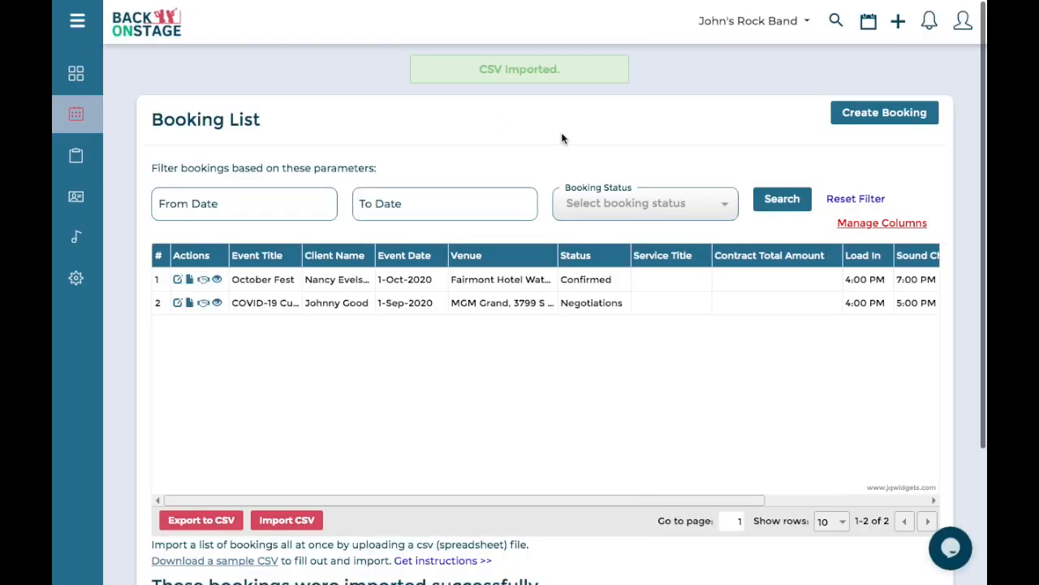
pyautogui.scroll(-3, 513, 75)
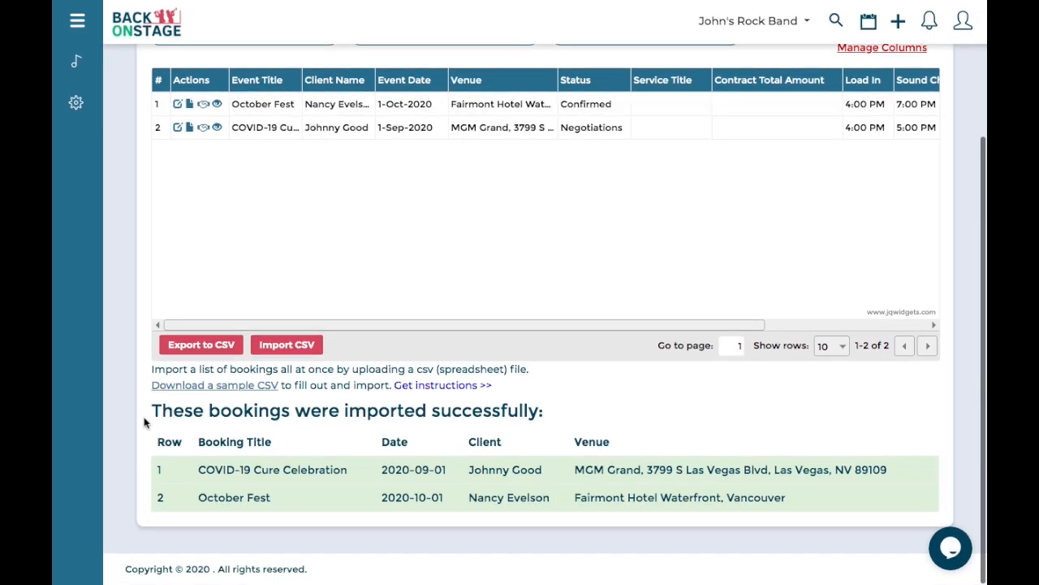
pyautogui.moveTo(153, 412); pyautogui.dragTo(553, 419)
pyautogui.moveTo(323, 410); pyautogui.dragTo(553, 421)
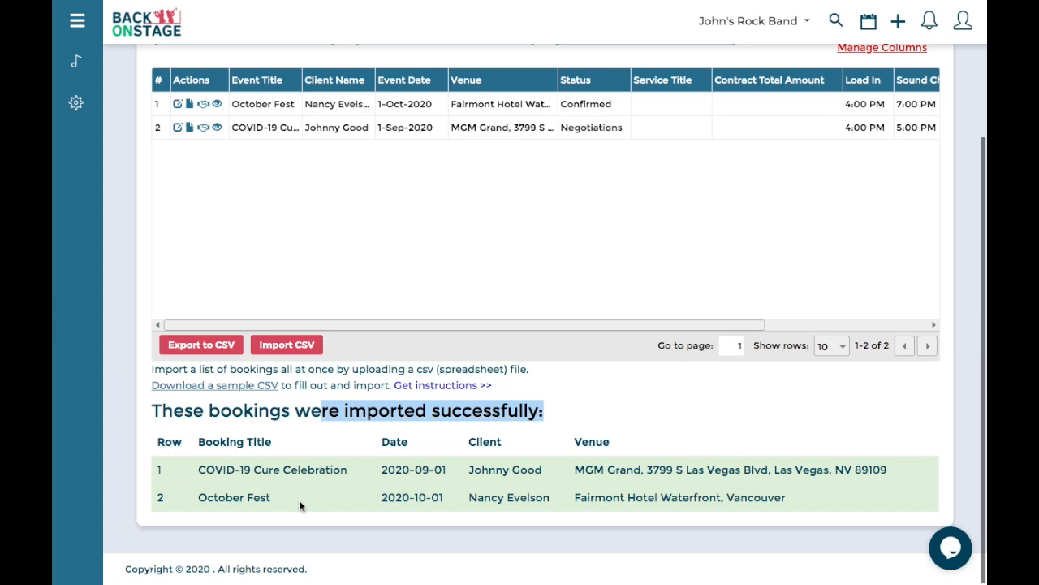
pyautogui.click(671, 424)
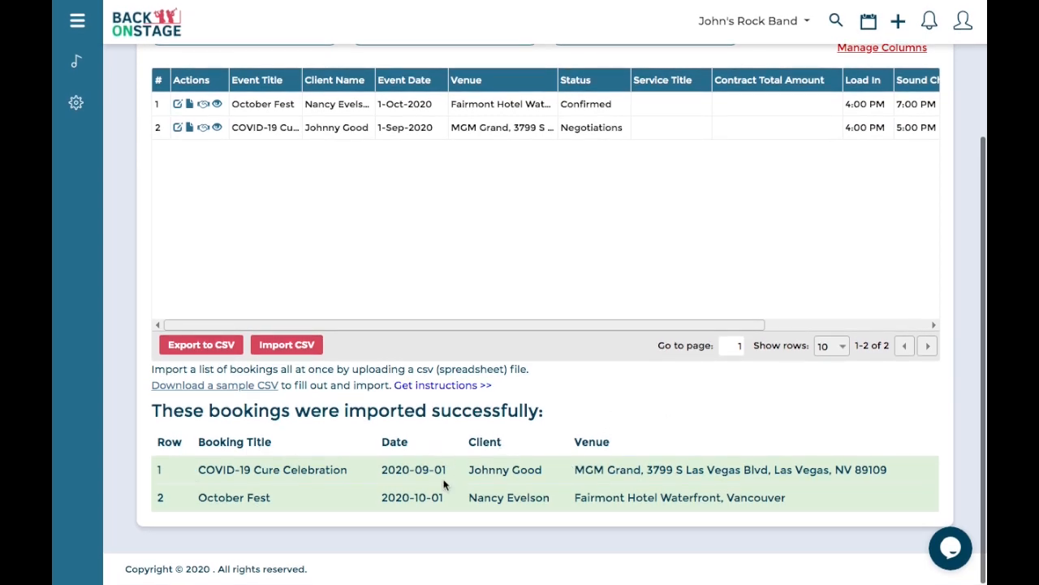
pyautogui.moveTo(197, 472); pyautogui.dragTo(350, 477)
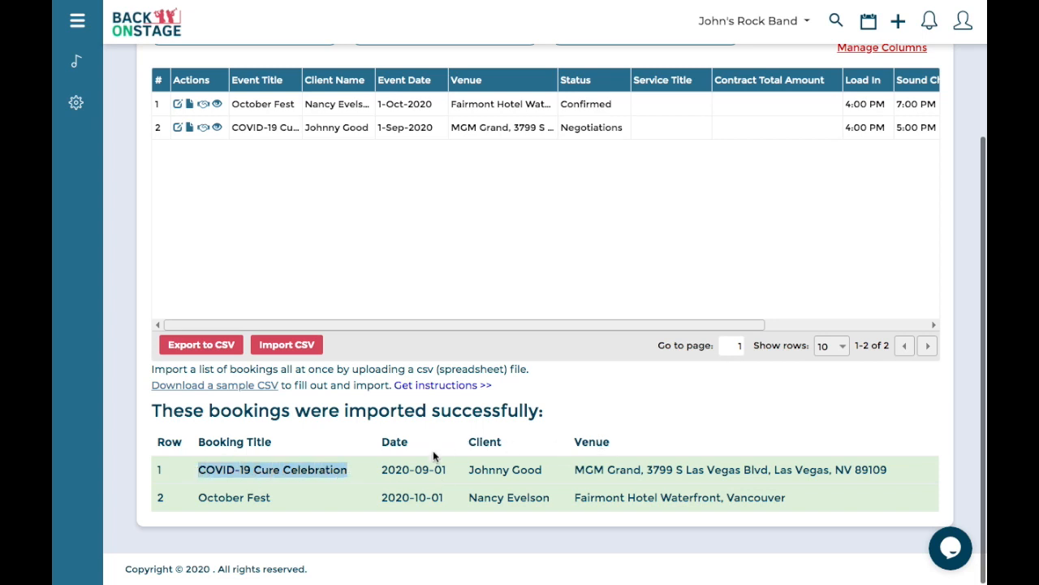
pyautogui.moveTo(414, 469); pyautogui.dragTo(455, 471)
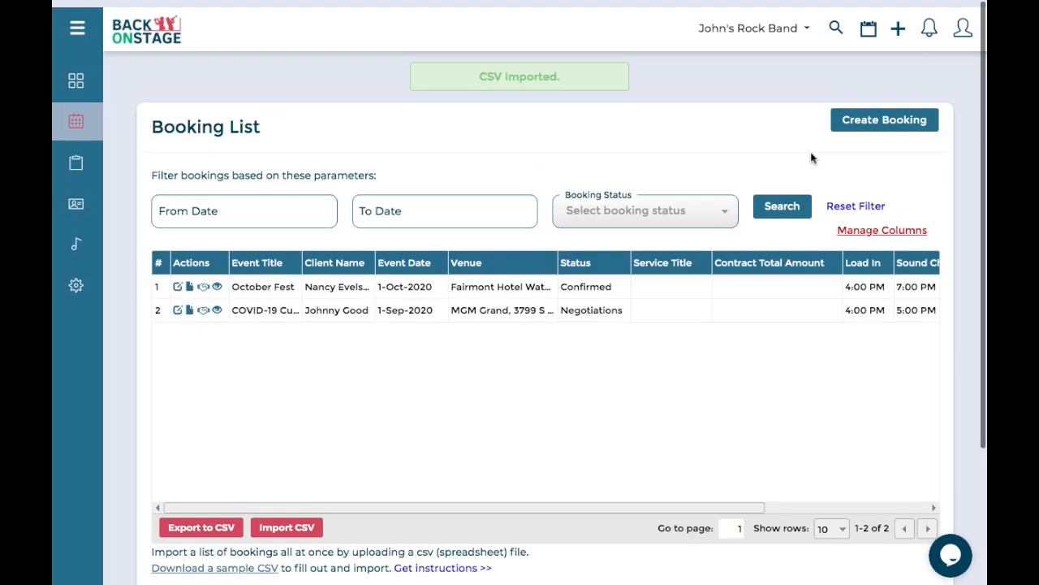
# - Jump the header calendar to September 2020 and open the Sep 1 COVID-19 Cure Celebration booking
pyautogui.click(869, 22)
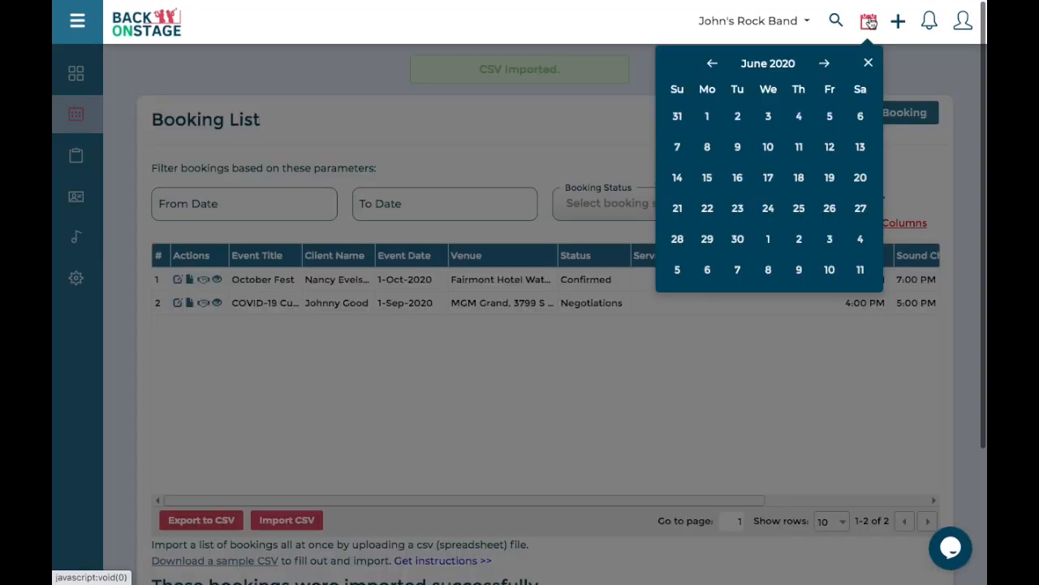
pyautogui.click(784, 65)
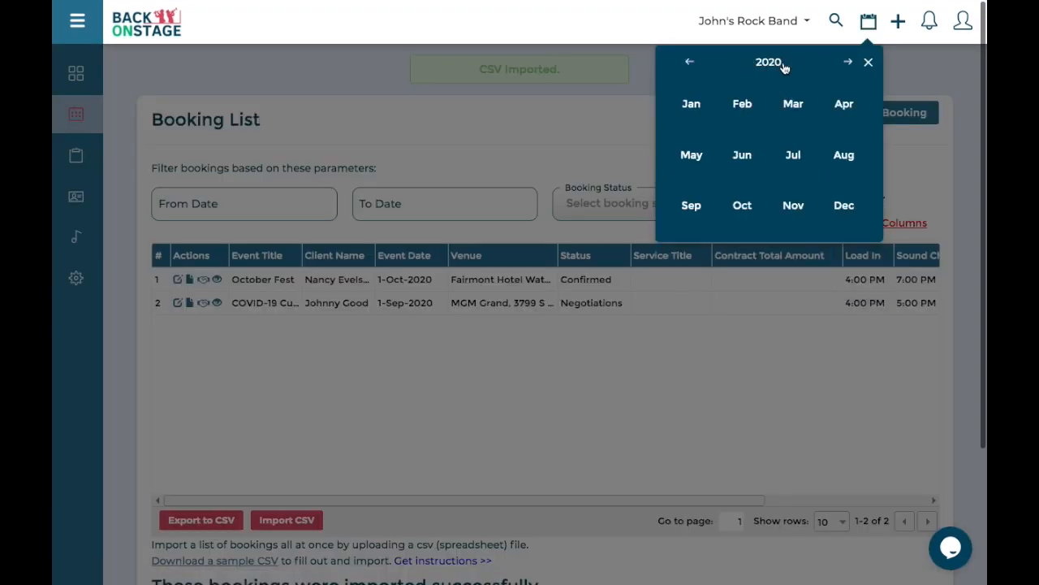
pyautogui.click(694, 212)
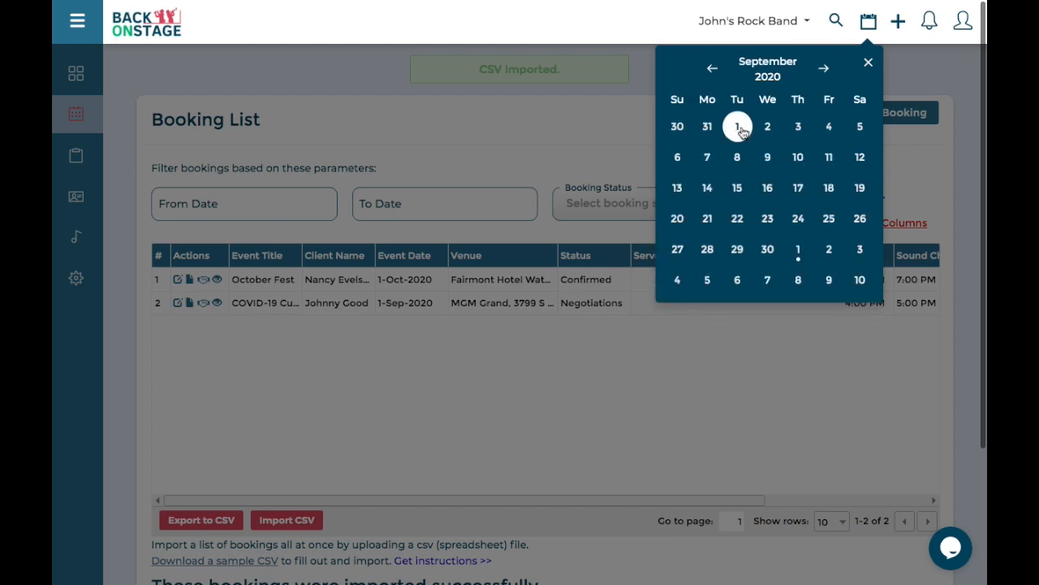
pyautogui.click(740, 129)
pyautogui.click(764, 315)
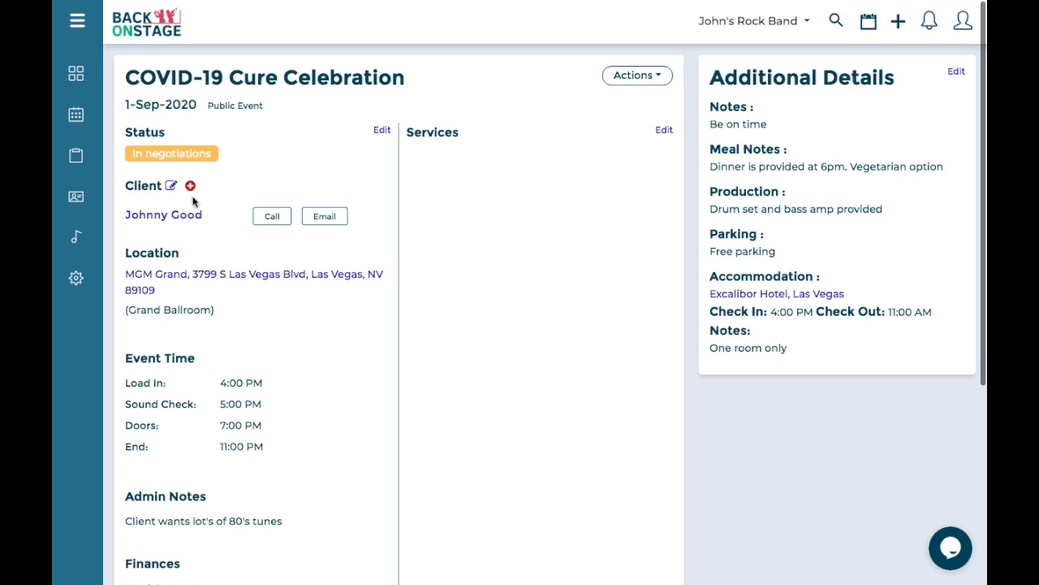
pyautogui.moveTo(119, 211); pyautogui.dragTo(222, 214)
pyautogui.moveTo(126, 273); pyautogui.dragTo(227, 316)
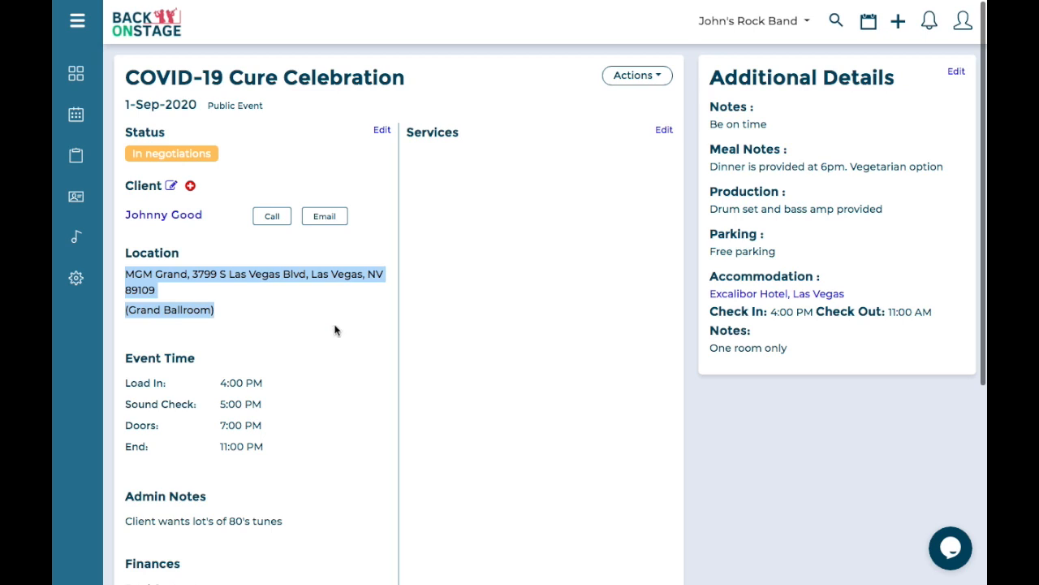
pyautogui.scroll(-2, 321, 325)
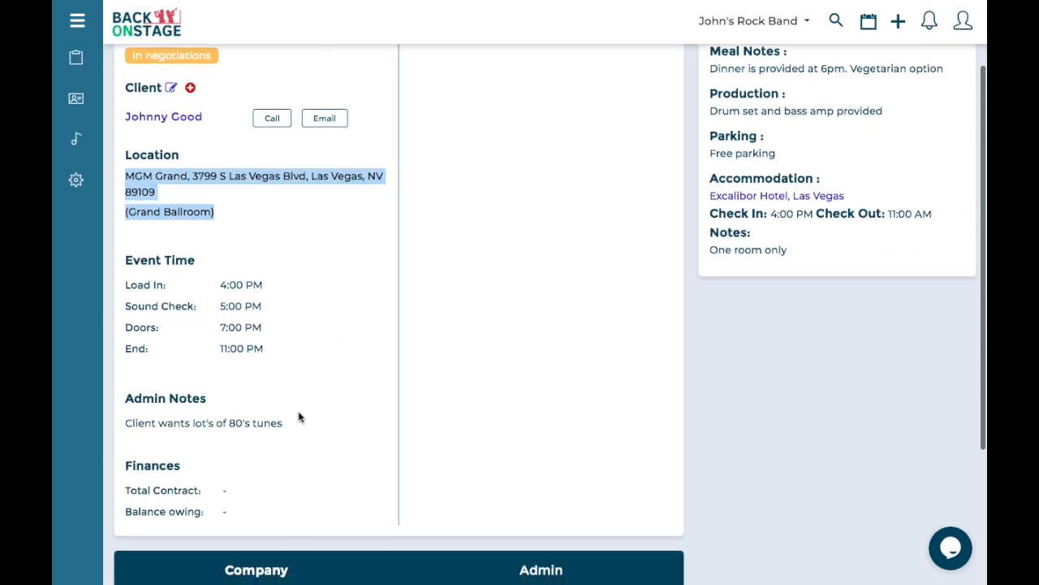
pyautogui.scroll(-1, 298, 416)
pyautogui.scroll(2, 220, 341)
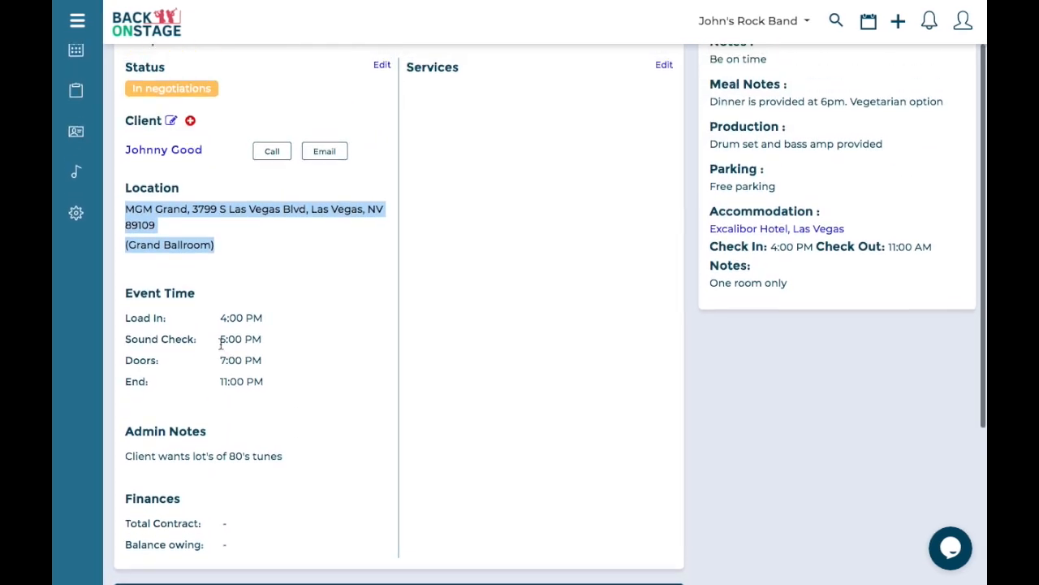
pyautogui.scroll(1, 220, 343)
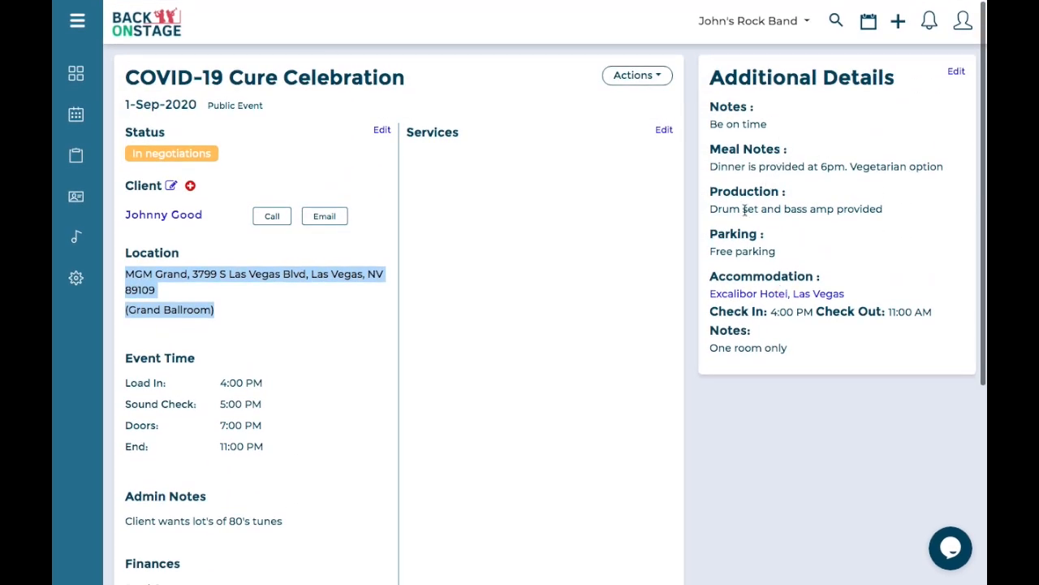
pyautogui.scroll(-3, 674, 257)
pyautogui.scroll(3, 673, 258)
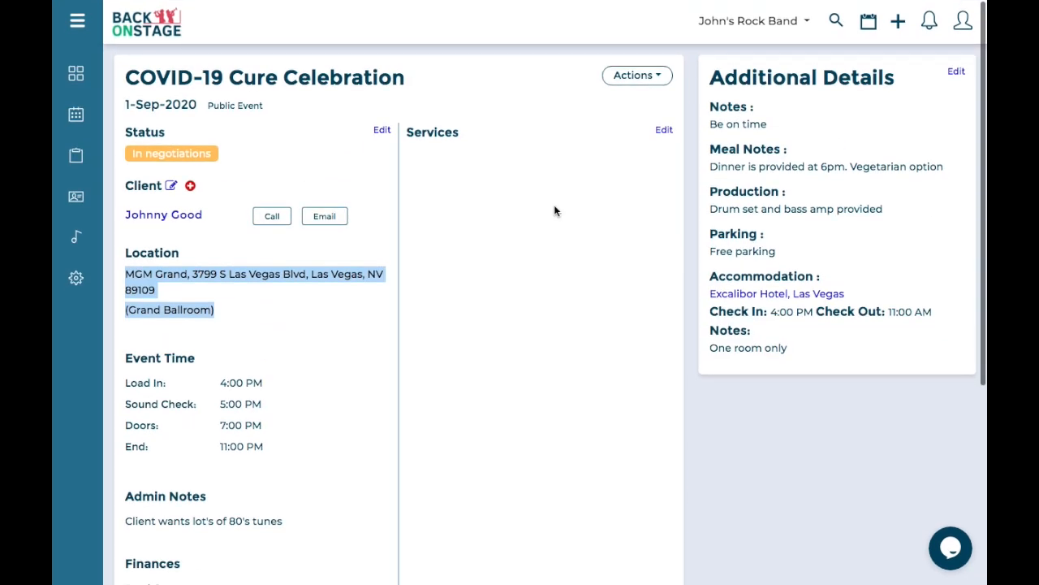